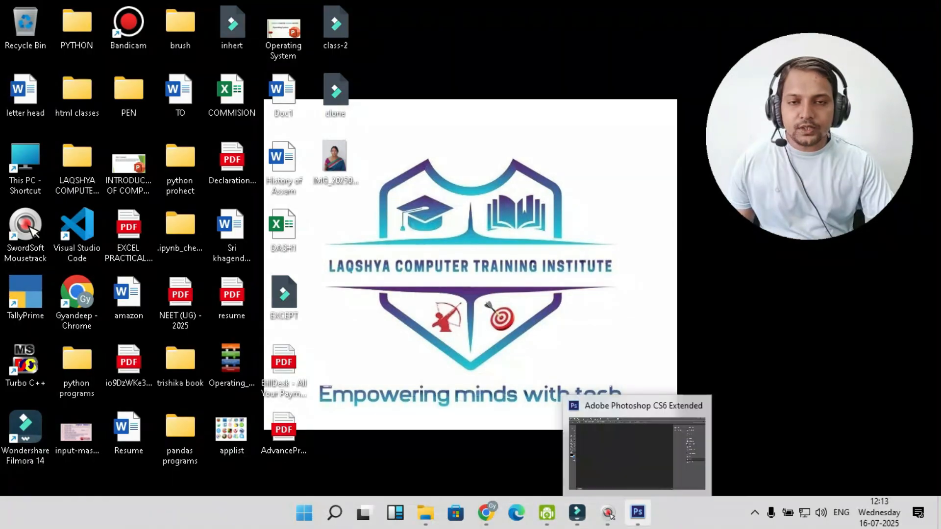
# Step: Switch to Photoshop and open the image 61OEON3y2zL of the man in a white T-shirt from the PHOTOSHOP folder
pyautogui.click(638, 513)
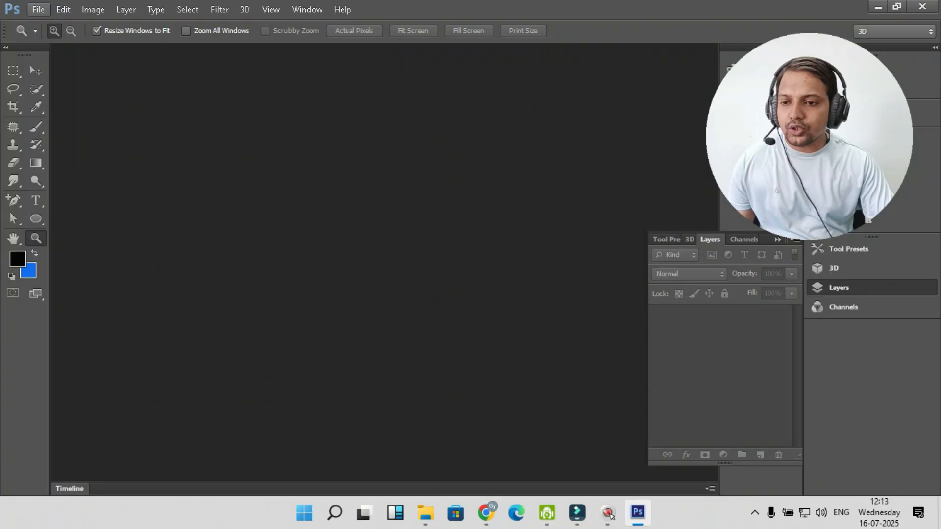
pyautogui.click(38, 9)
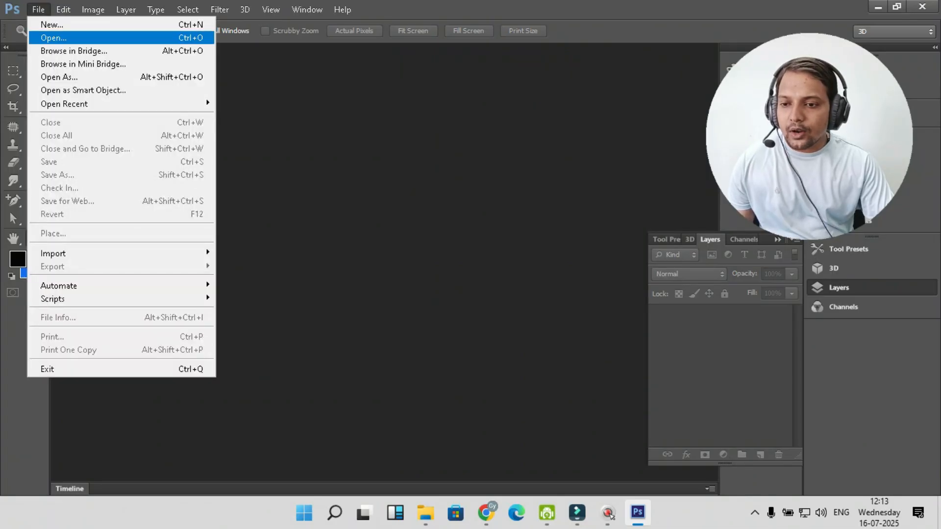
pyautogui.click(53, 38)
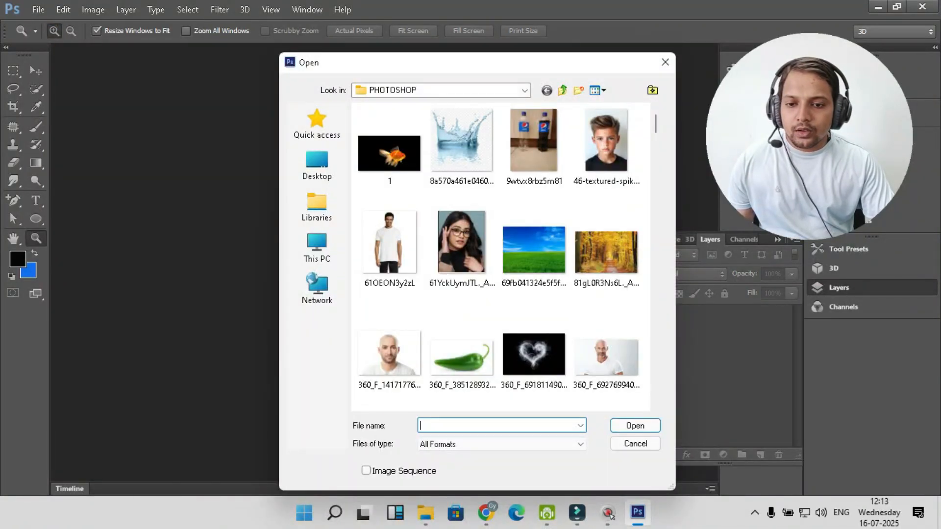
pyautogui.click(385, 243)
pyautogui.click(635, 425)
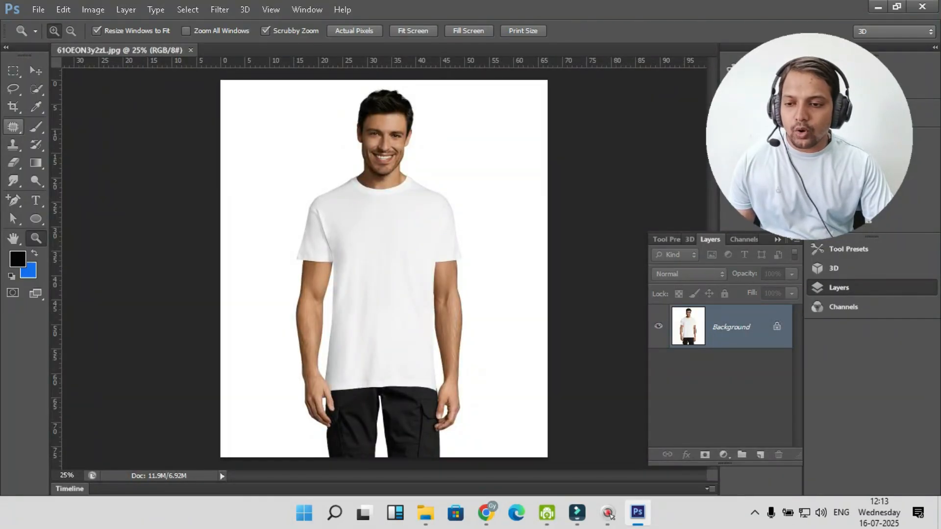
# Step: Using the Crop tool, define a custom crop size of 3.5 × 4.5 cm at 300 pixels/centimeter, saved as a crop preset
pyautogui.click(13, 107)
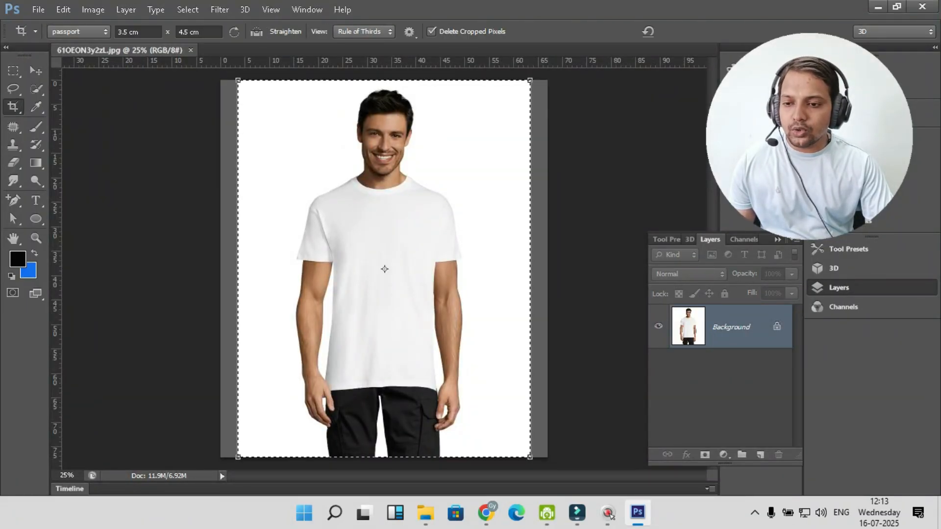
pyautogui.rightClick(14, 105)
pyautogui.click(67, 104)
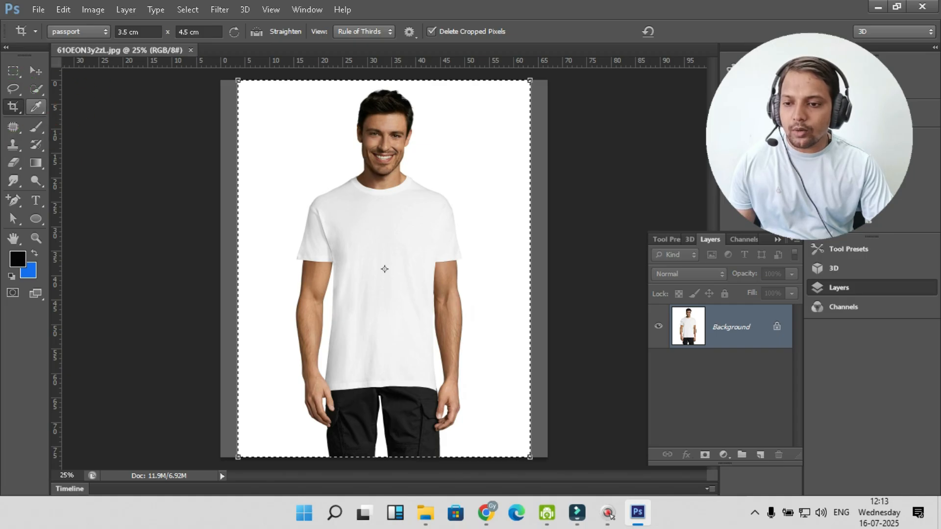
pyautogui.click(90, 32)
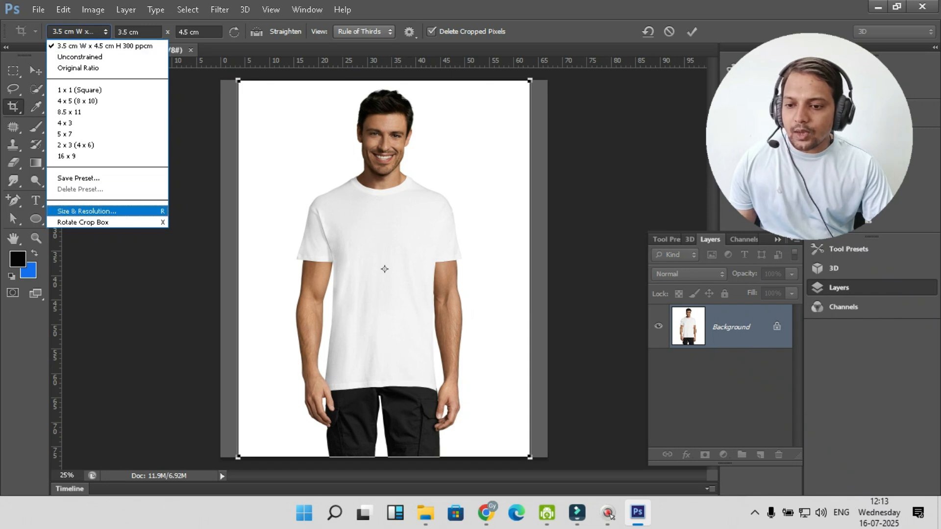
pyautogui.click(84, 211)
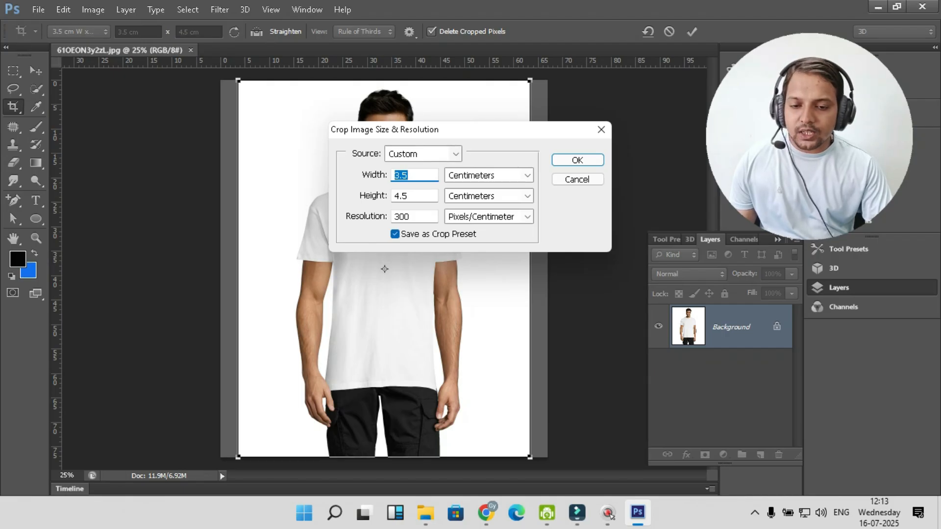
pyautogui.click(407, 154)
pyautogui.click(407, 154)
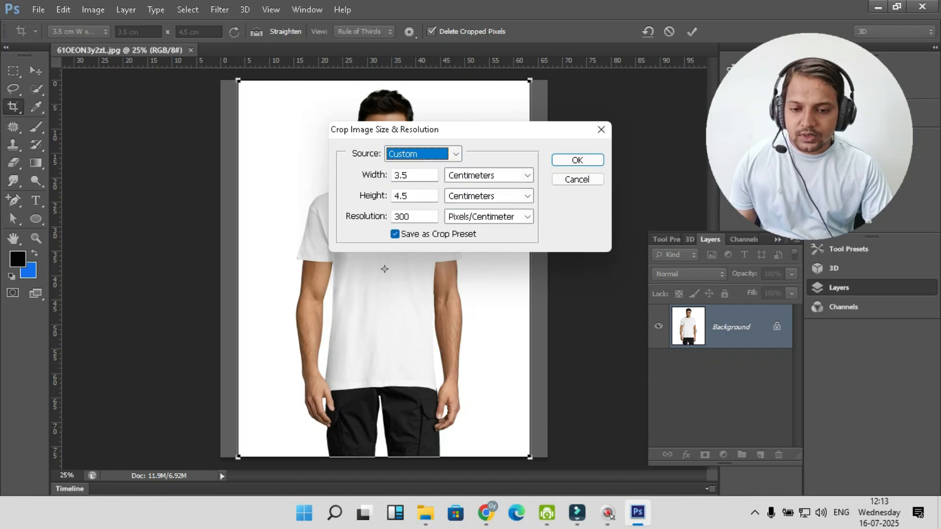
pyautogui.moveTo(416, 175); pyautogui.dragTo(370, 173)
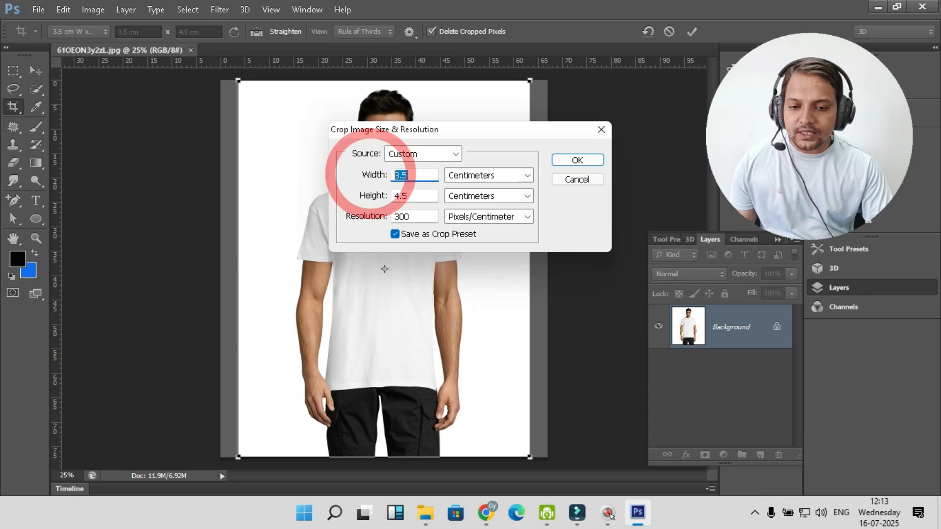
pyautogui.click(416, 177)
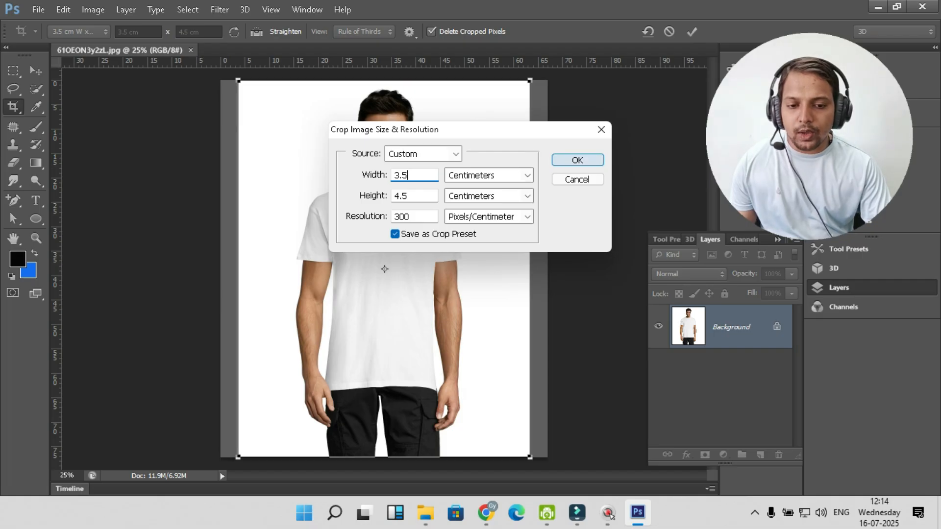
pyautogui.click(574, 159)
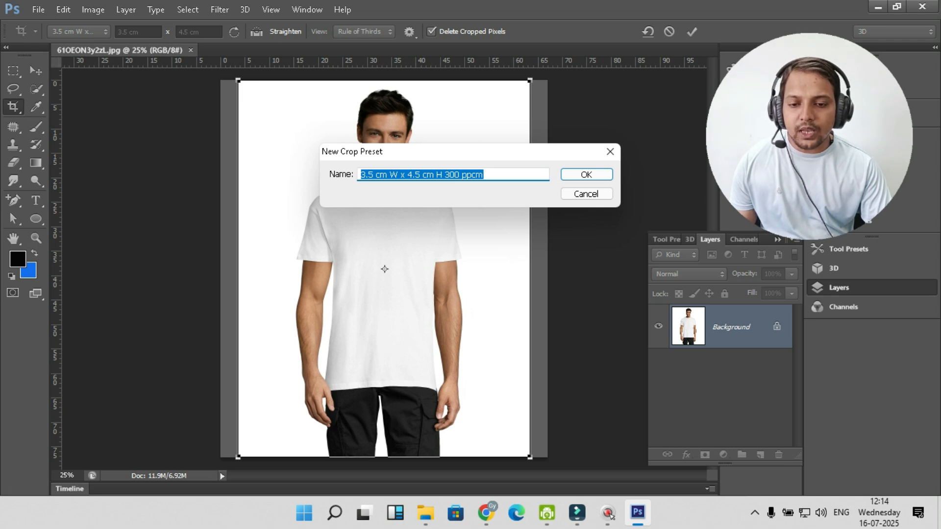
# Step: Name the new crop preset "passport photo"
pyautogui.write('pa')
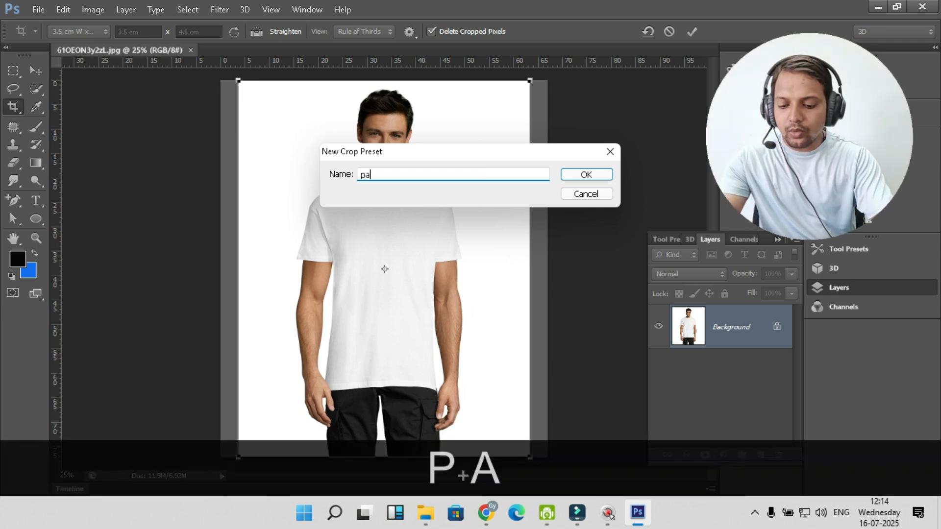
pyautogui.write('ssport photo')
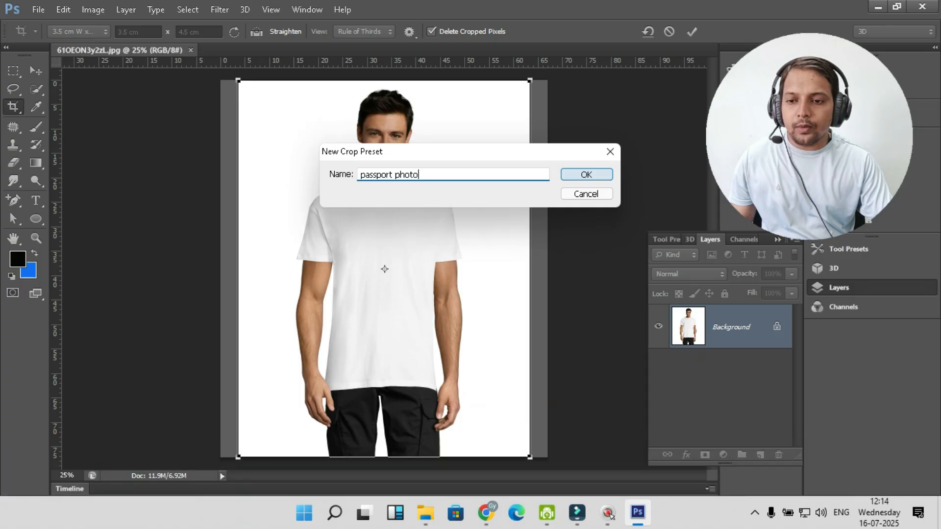
pyautogui.press('Return')
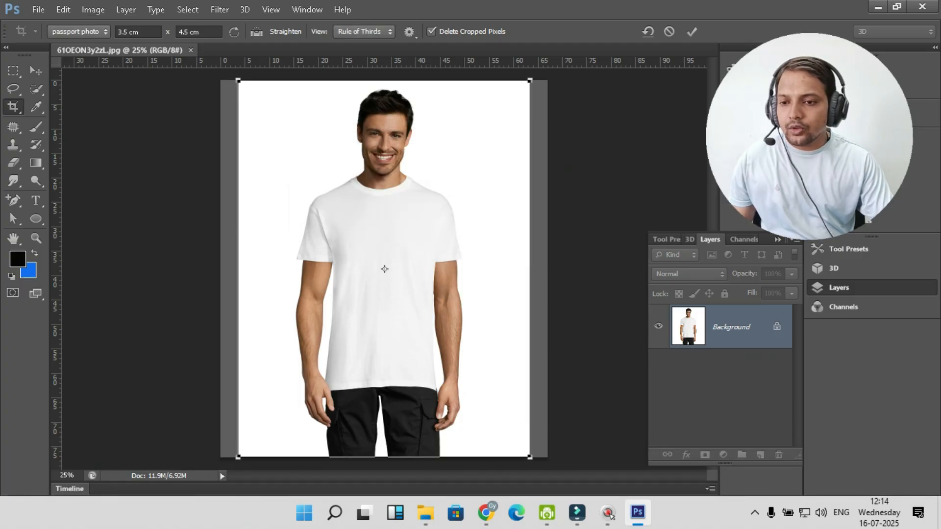
# Step: Switch the crop preset to 8.5 x 11 and return it to passport photo
pyautogui.click(78, 32)
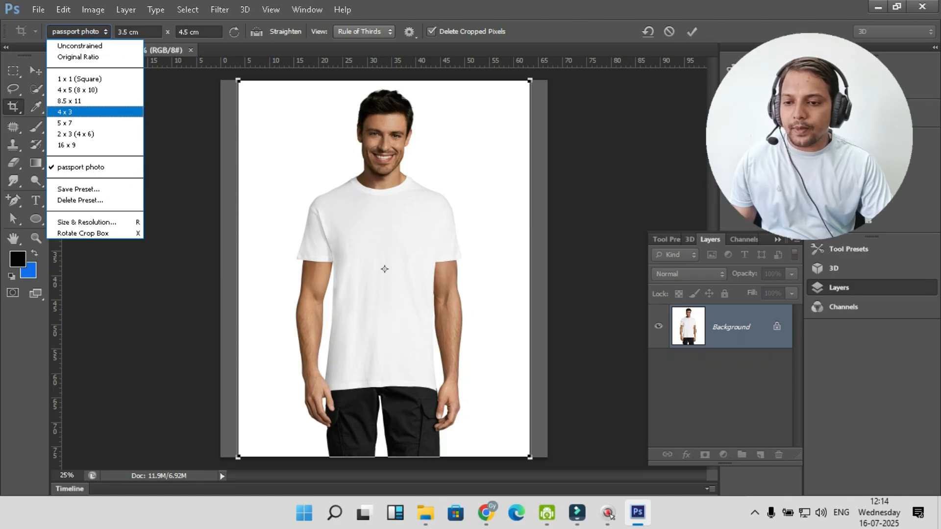
pyautogui.click(69, 101)
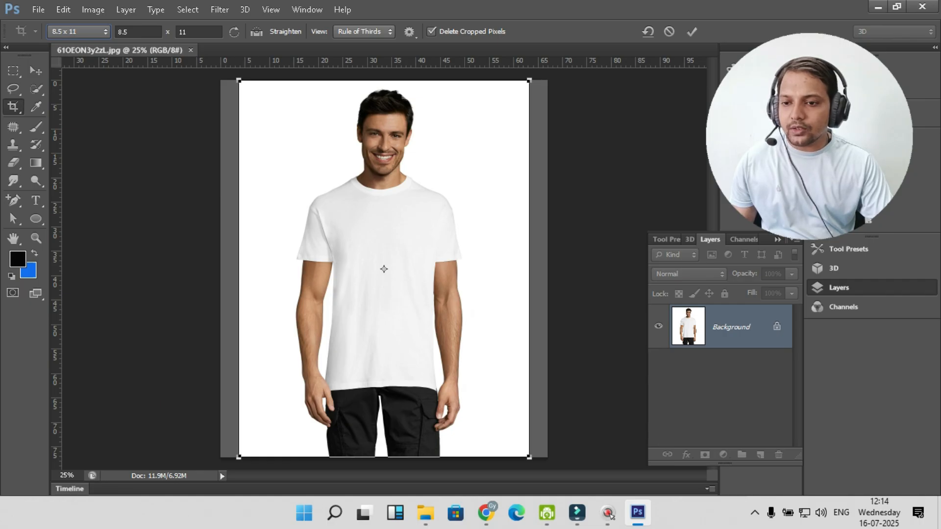
pyautogui.click(78, 31)
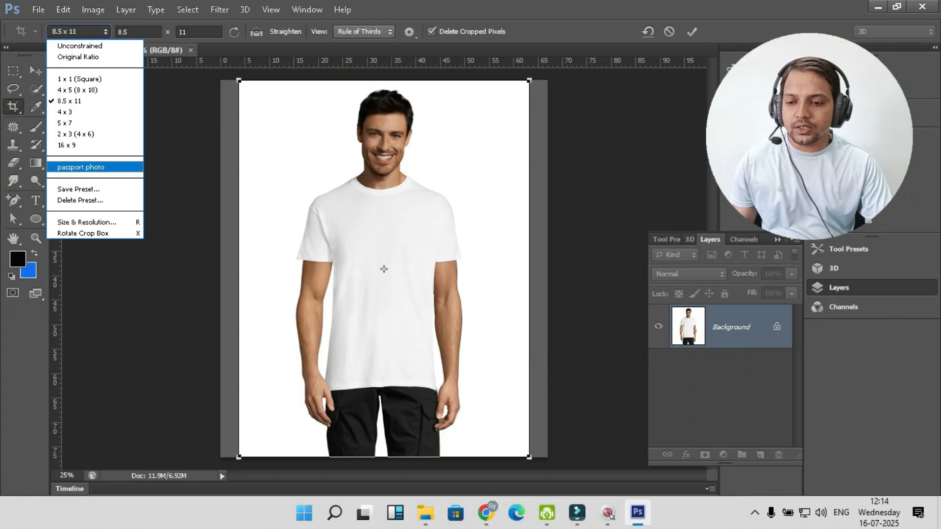
pyautogui.click(74, 167)
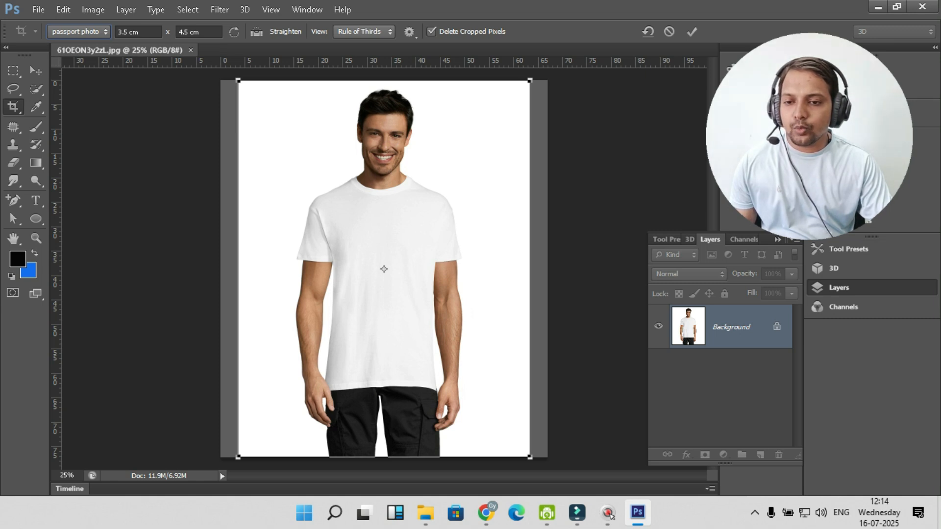
# Step: Shrink and position the crop frame around the man's head and shoulders, and apply the crop
pyautogui.moveTo(530, 458); pyautogui.dragTo(438, 226)
pyautogui.moveTo(301, 205); pyautogui.dragTo(382, 175)
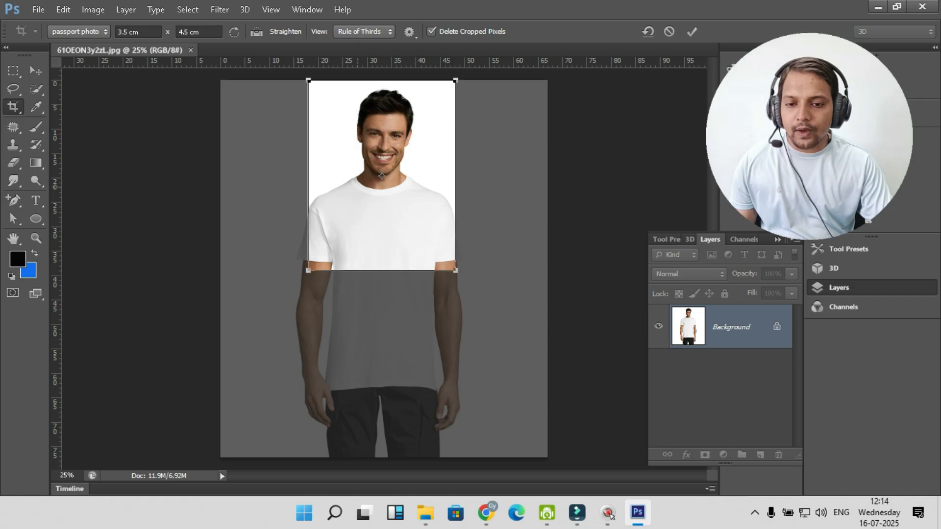
pyautogui.moveTo(456, 270); pyautogui.dragTo(427, 233)
pyautogui.moveTo(360, 212); pyautogui.dragTo(434, 222)
pyautogui.click(396, 219)
pyautogui.moveTo(407, 207); pyautogui.dragTo(403, 201)
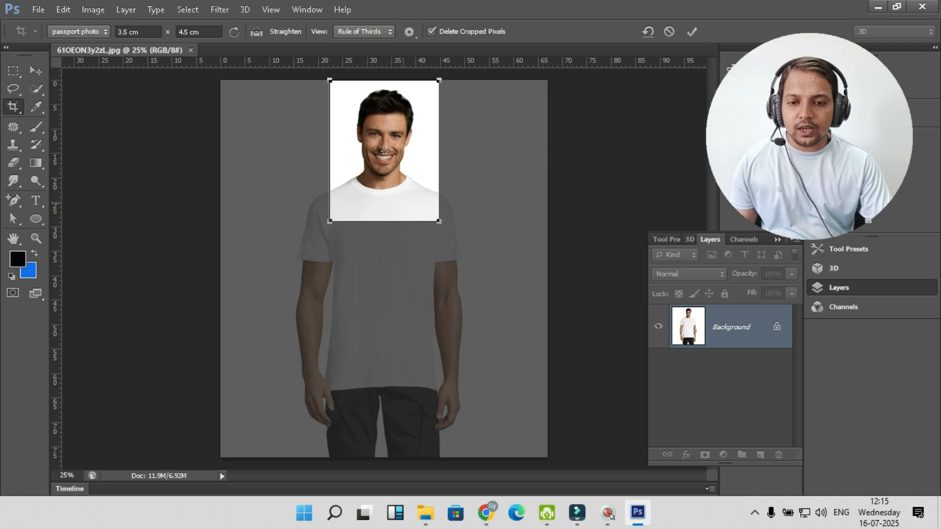
pyautogui.click(692, 31)
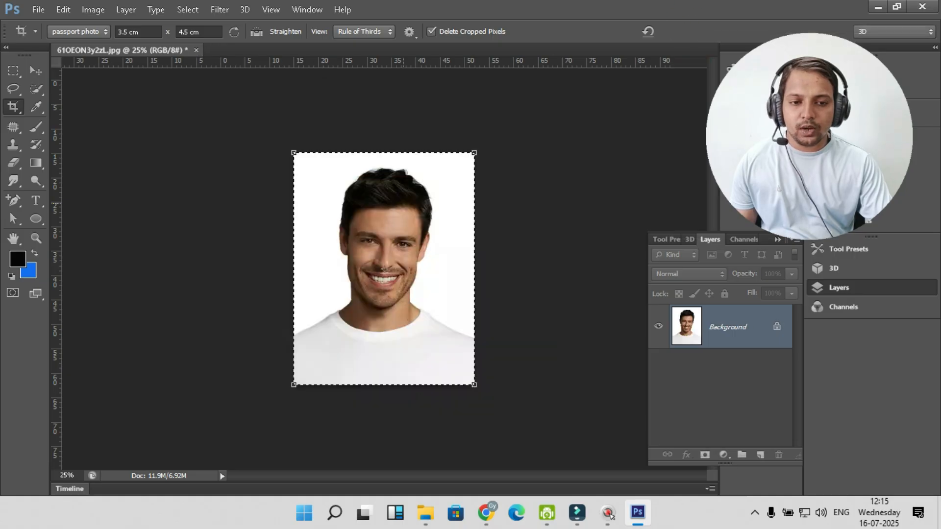
# Step: Select the white background around the man with the Quick Selection tool
pyautogui.click(34, 70)
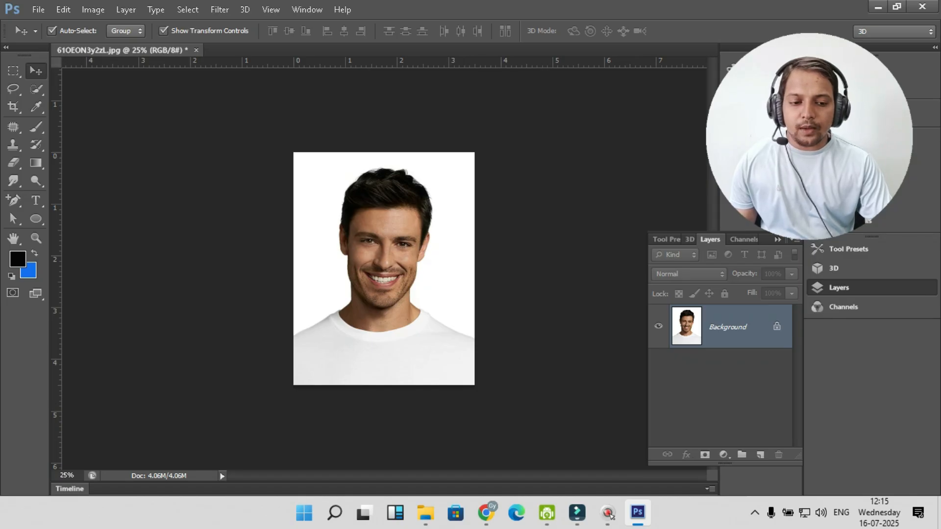
pyautogui.click(36, 89)
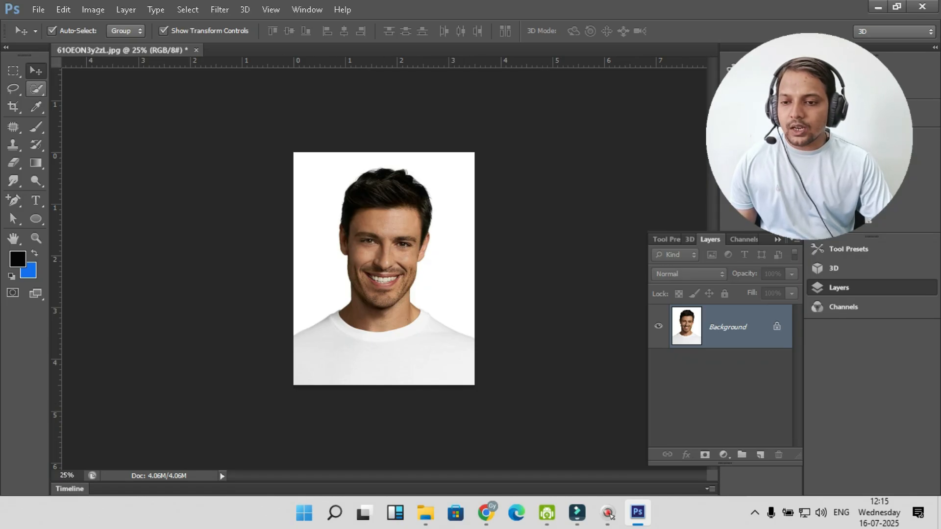
pyautogui.click(36, 89)
pyautogui.click(119, 88)
pyautogui.click(320, 240)
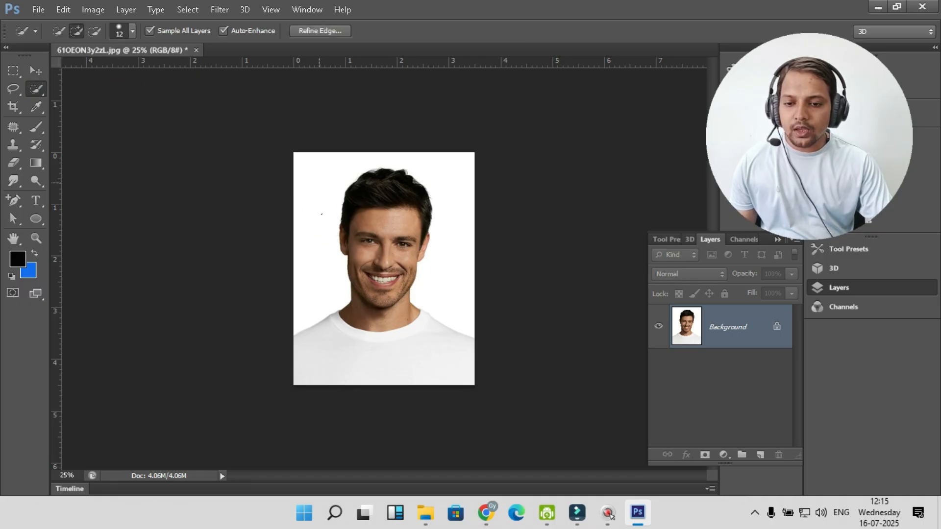
pyautogui.moveTo(364, 163)
pyautogui.mouseDown()
pyautogui.moveTo(423, 164)
pyautogui.moveTo(460, 217)
pyautogui.mouseUp()
pyautogui.click(451, 298)
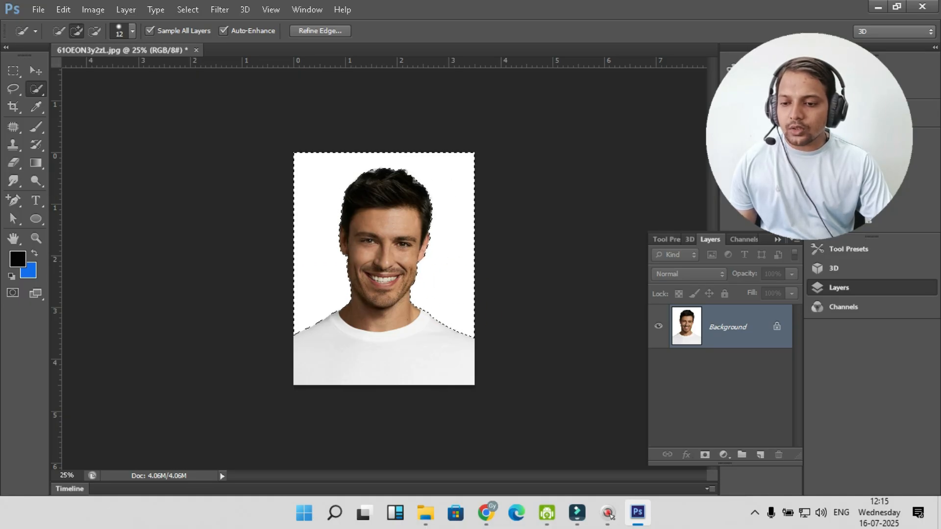
# Step: Set the background color to light blue #5898f9, fill the selected area behind the man with it, and deselect
pyautogui.click(29, 272)
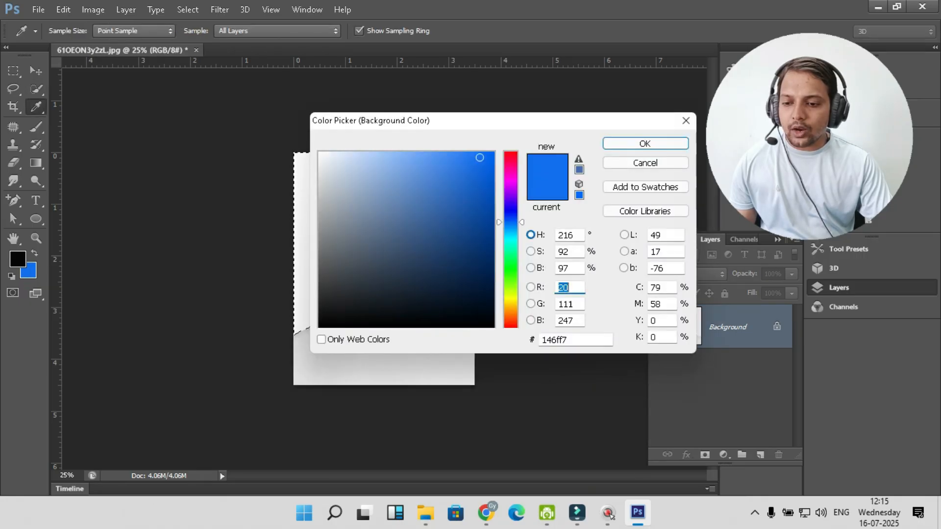
pyautogui.click(432, 156)
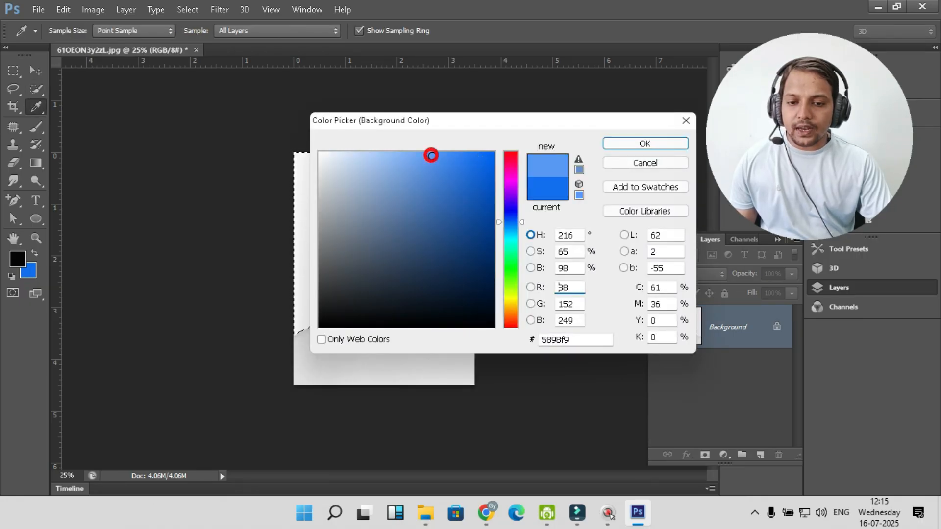
pyautogui.click(630, 143)
pyautogui.press('w')
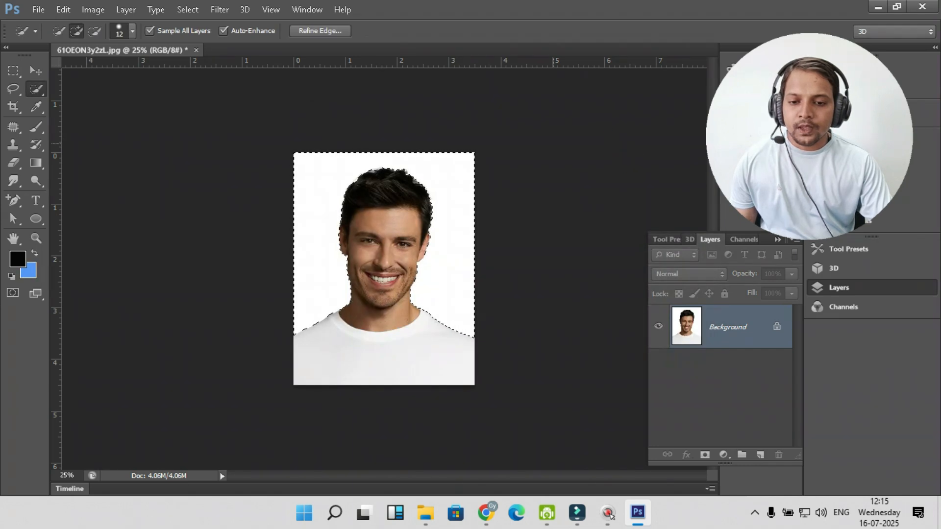
pyautogui.press('ctrl')
pyautogui.hotkey('ctrl', 'Delete')
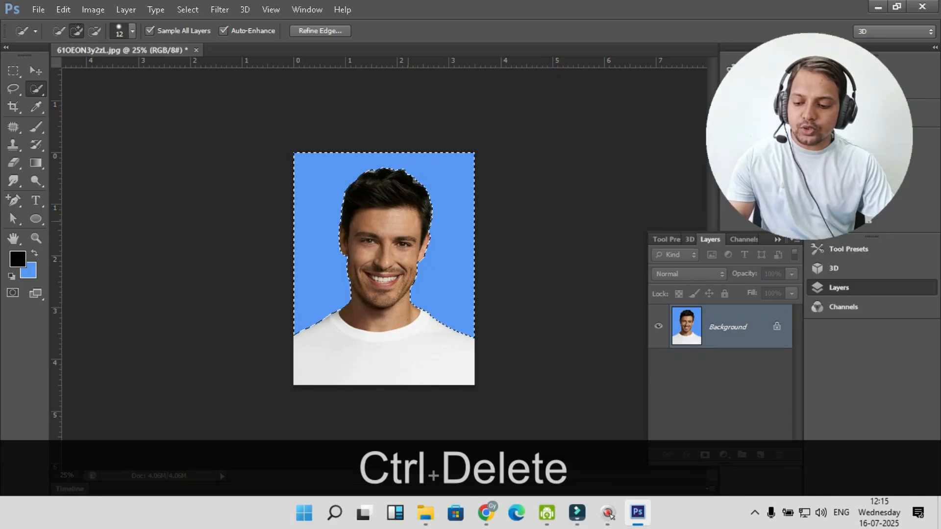
pyautogui.hotkey('ctrl', 'd')
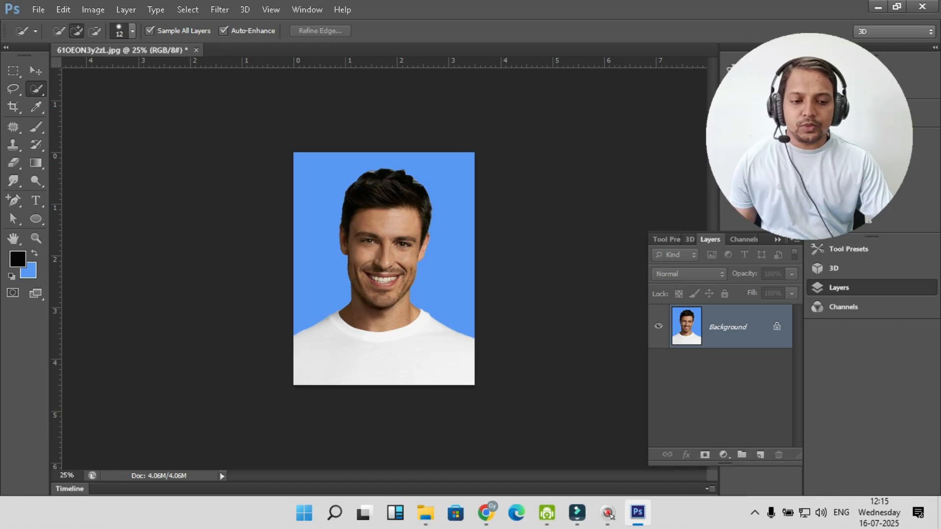
# Step: Convert the locked Background into a regular layer and select the whole photo with the Rectangular Marquee tool
pyautogui.doubleClick(777, 327)
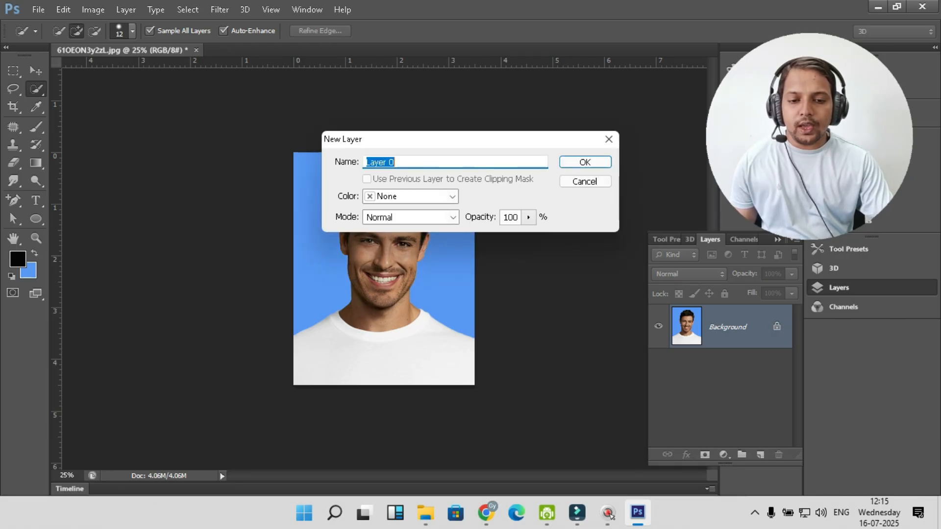
pyautogui.click(599, 162)
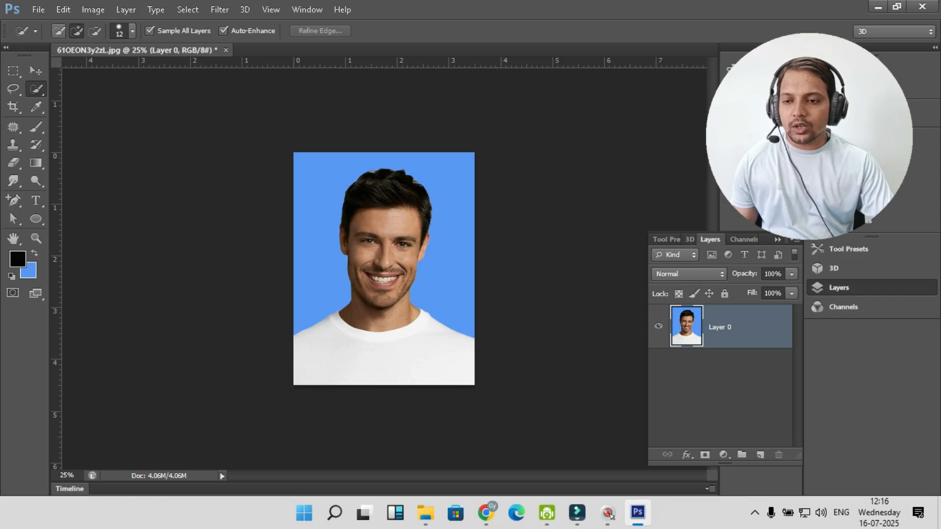
pyautogui.click(13, 70)
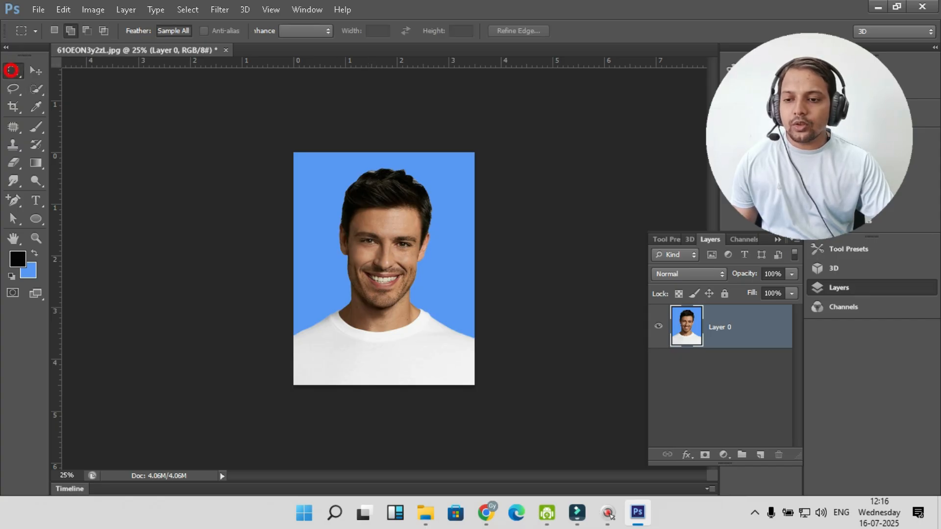
pyautogui.moveTo(293, 152); pyautogui.dragTo(475, 385)
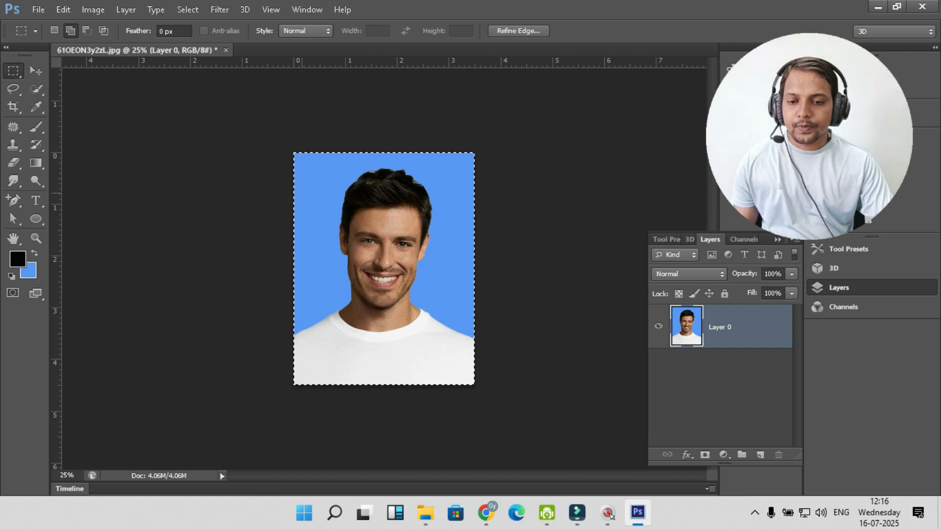
# Step: Add a 5 px black stroke inside the selection around the whole photo, and deselect
pyautogui.click(63, 9)
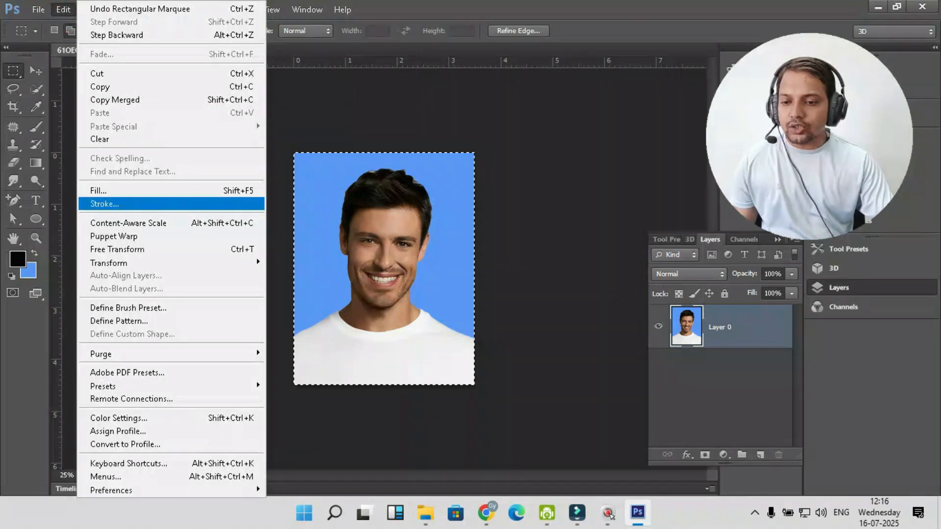
pyautogui.click(104, 203)
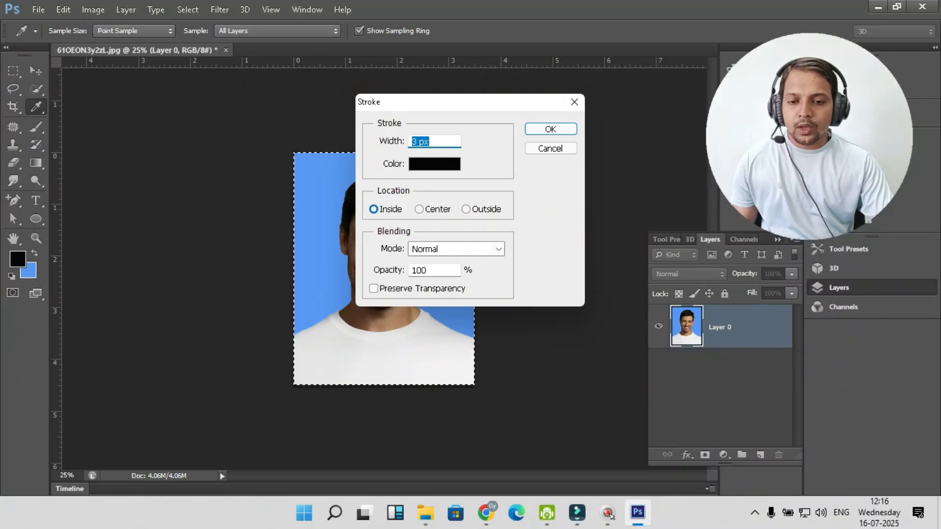
pyautogui.moveTo(419, 142); pyautogui.dragTo(403, 142)
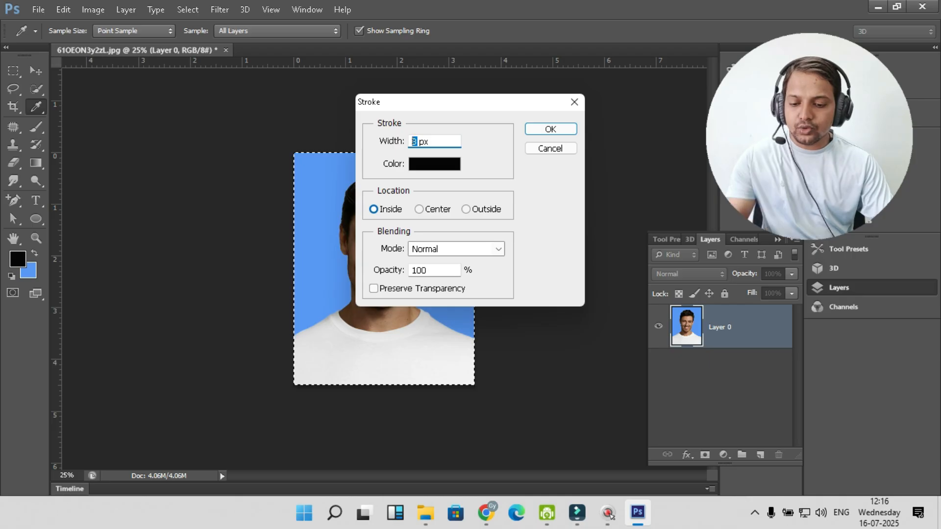
pyautogui.write('5')
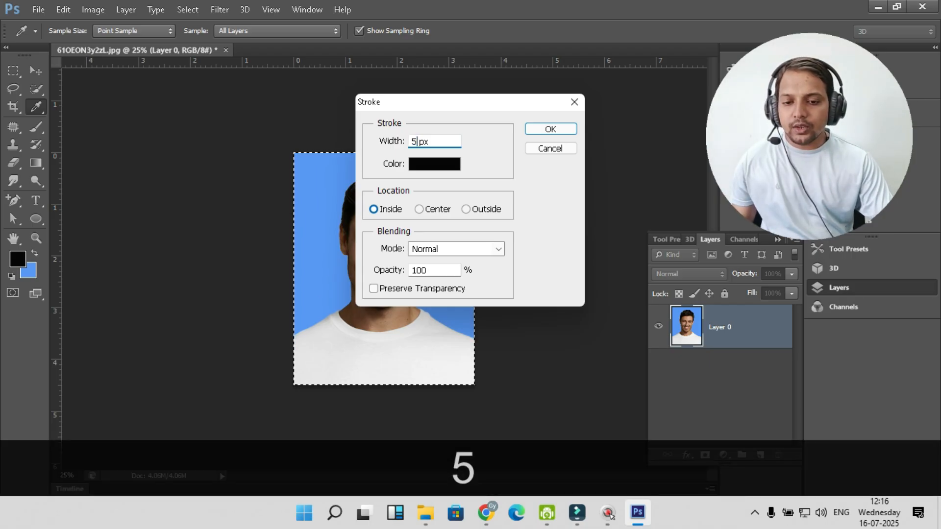
pyautogui.press('Return')
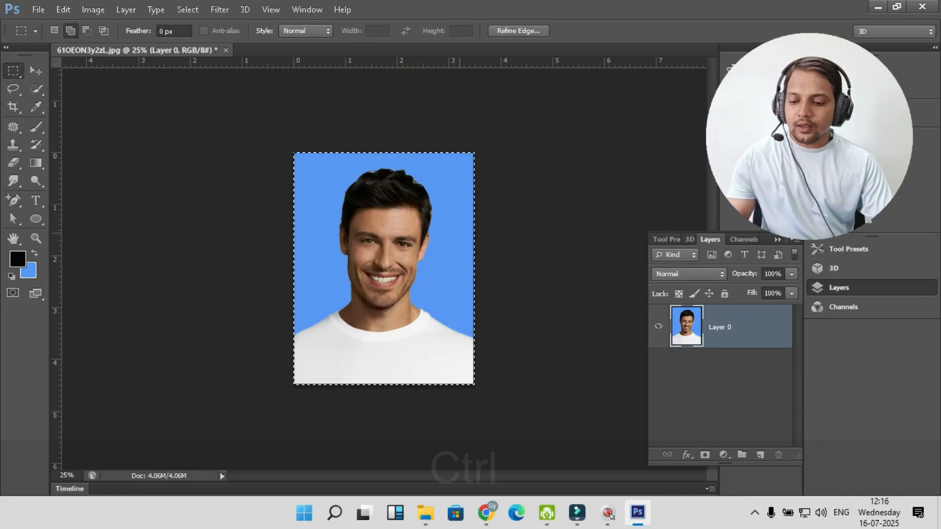
pyautogui.hotkey('ctrl', 'd')
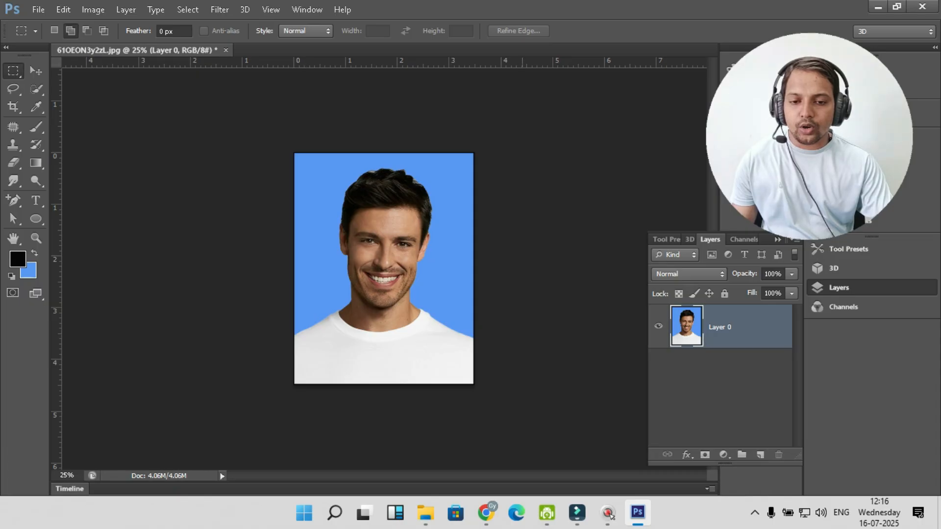
# Step: Open the settings for a new document
pyautogui.click(38, 10)
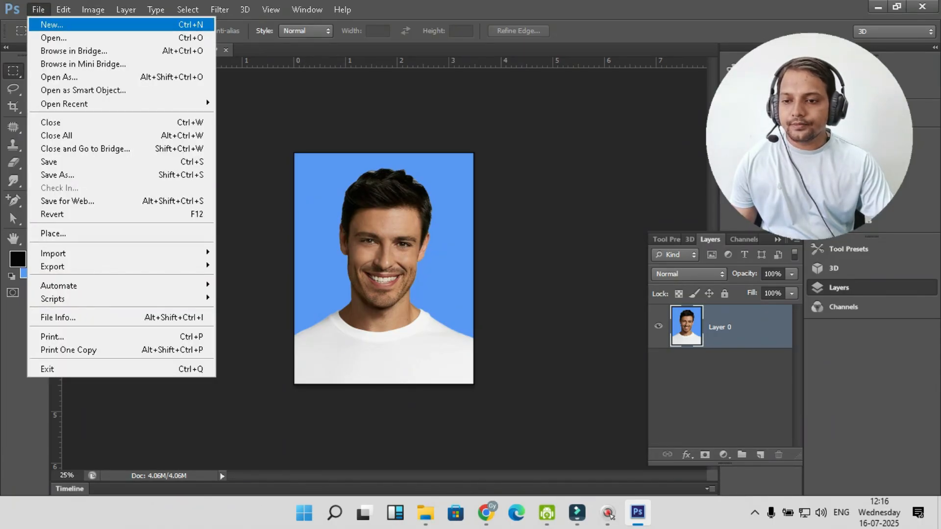
pyautogui.press('Escape')
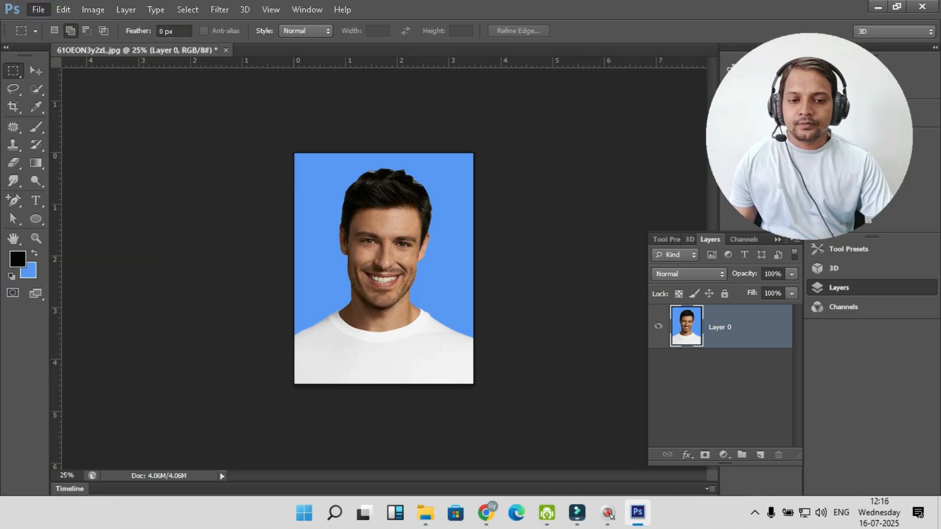
pyautogui.hotkey('ctrl', 'n')
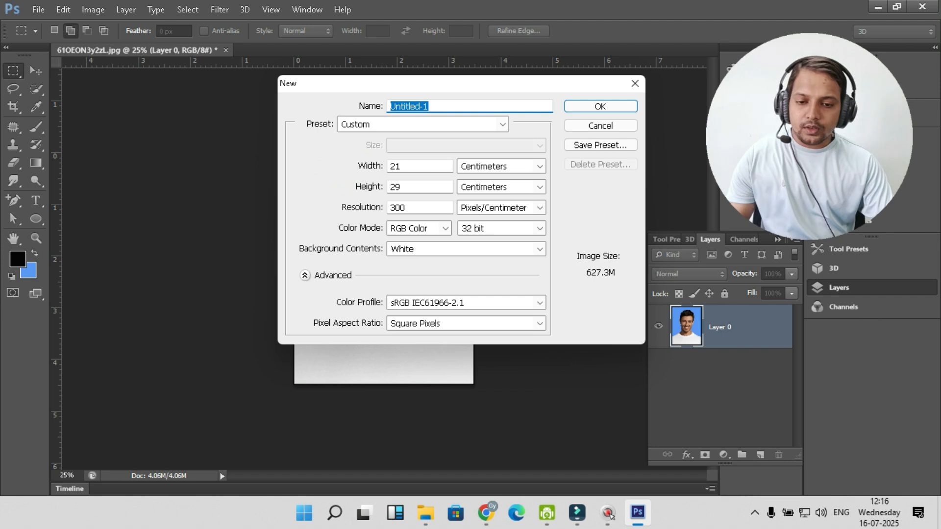
pyautogui.click(755, 513)
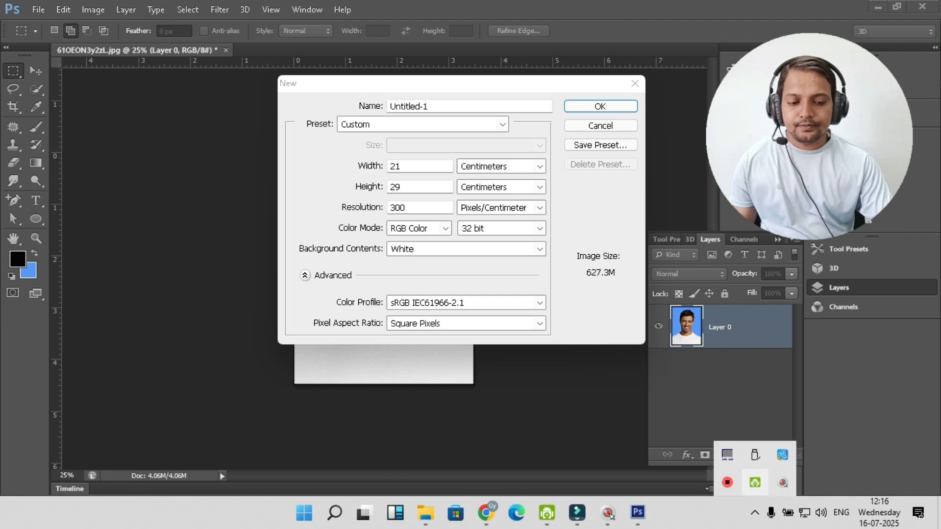
pyautogui.rightClick(727, 483)
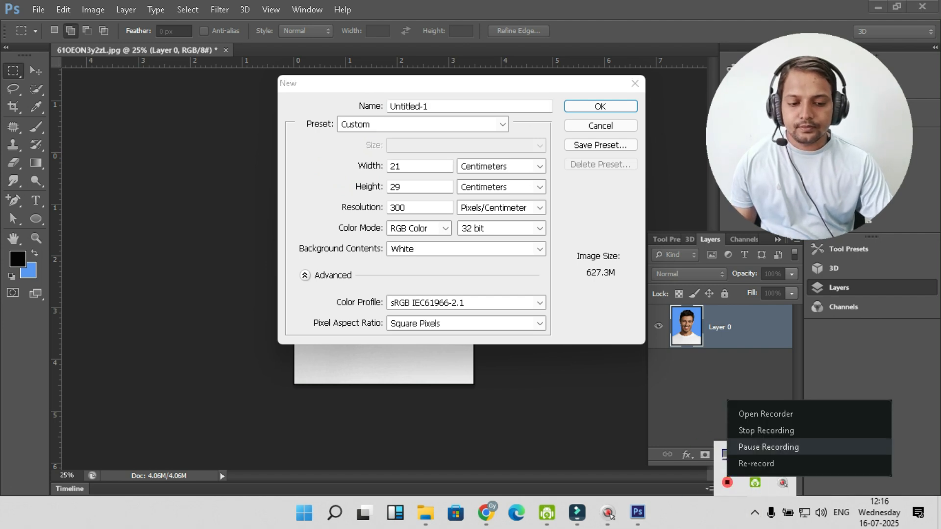
pyautogui.click(769, 447)
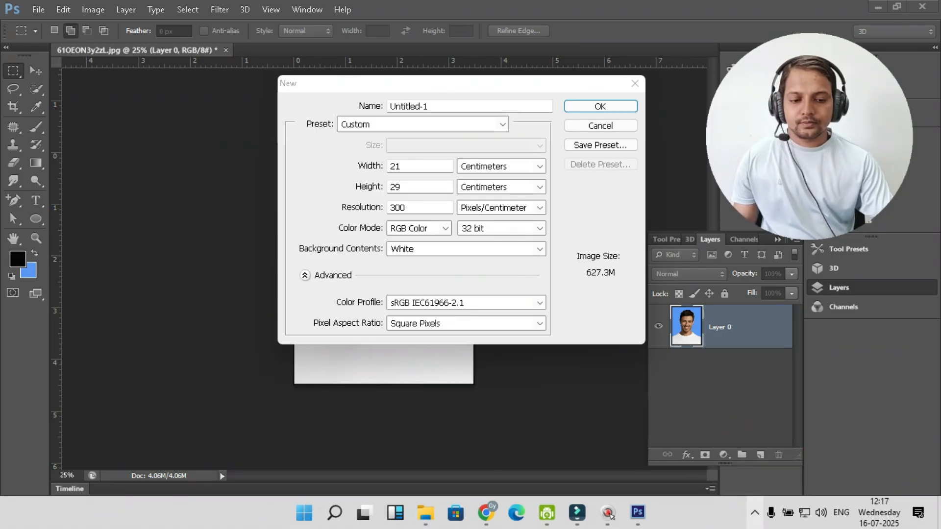
# Step: Create the new document with a width of 3.5 cm and a height of 4.5 cm
pyautogui.click(318, 158)
pyautogui.click(417, 167)
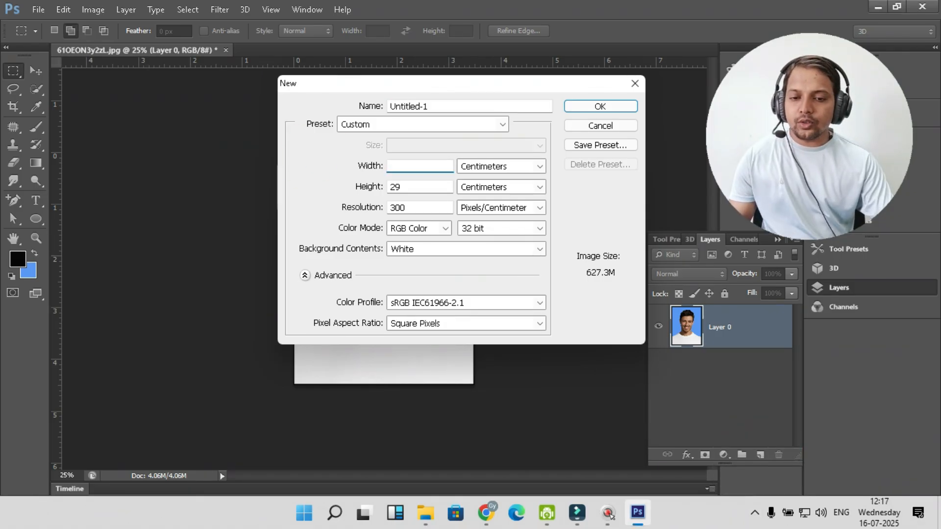
pyautogui.write('3.')
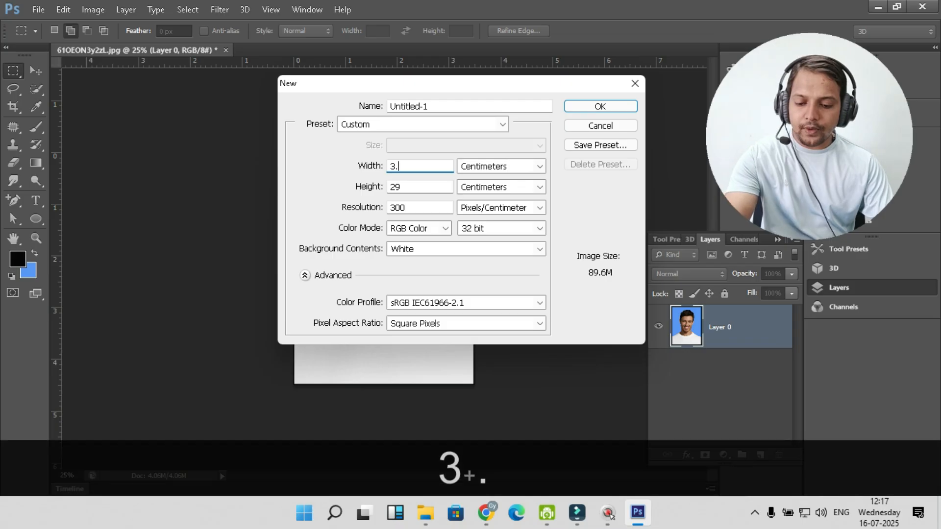
pyautogui.write('5')
pyautogui.click(380, 184)
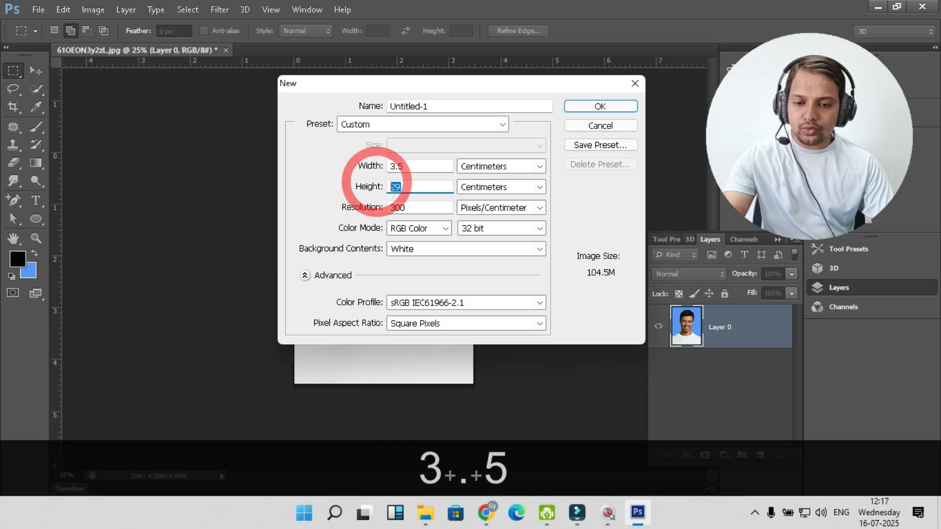
pyautogui.write('4.5')
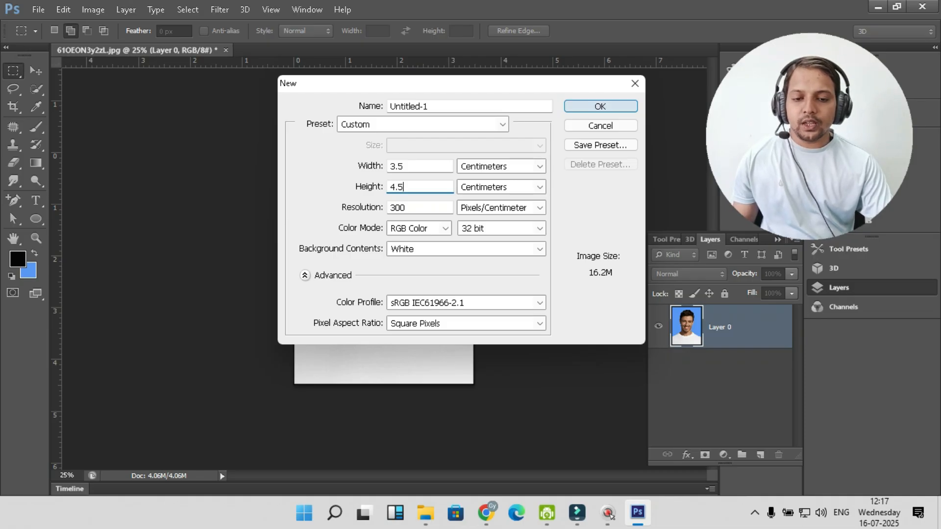
pyautogui.click(596, 107)
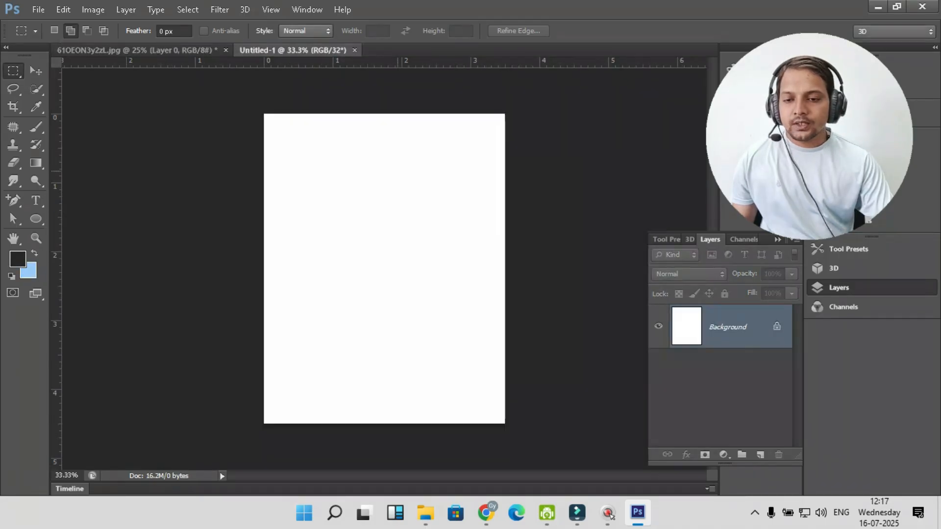
# Step: Copy the bordered portrait into the blank 3.5 × 4.5 cm document, aligned to cover the canvas, and merge it with the Background layer
pyautogui.click(145, 50)
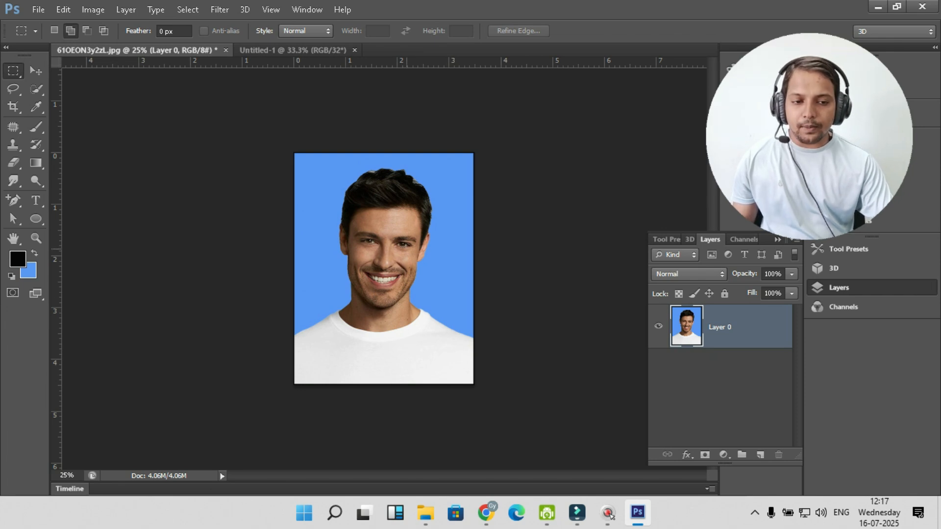
pyautogui.hotkey('ctrl', 'Tab')
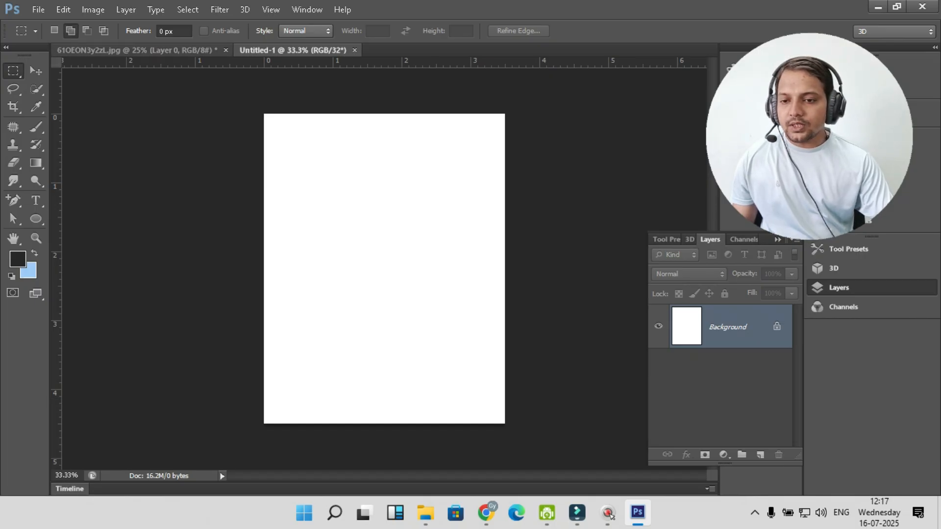
pyautogui.hotkey('ctrl', 'Tab')
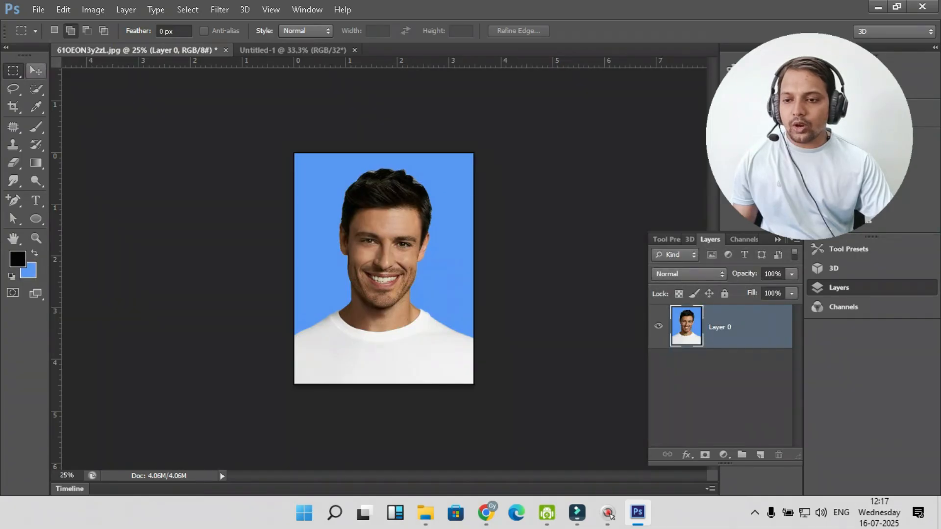
pyautogui.press('v')
pyautogui.moveTo(400, 306); pyautogui.dragTo(430, 363)
pyautogui.click(467, 208)
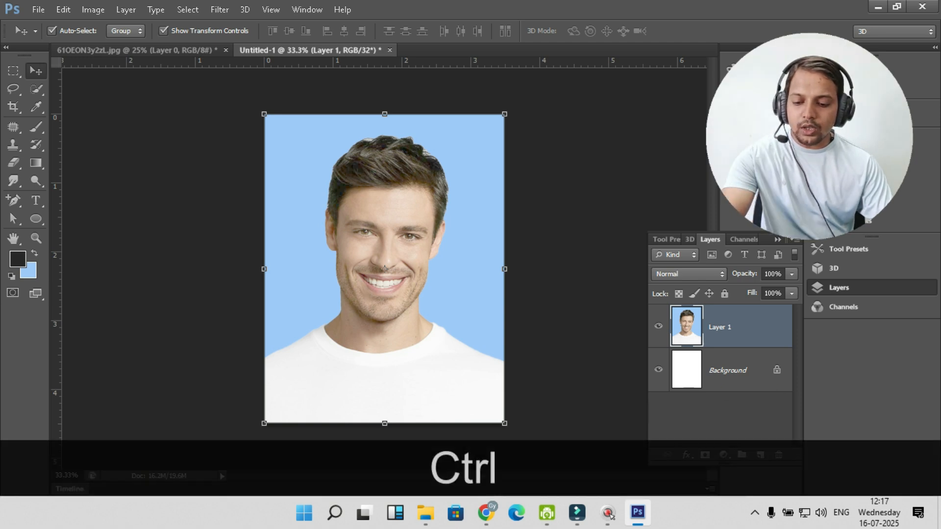
pyautogui.hotkey('ctrl', 'e')
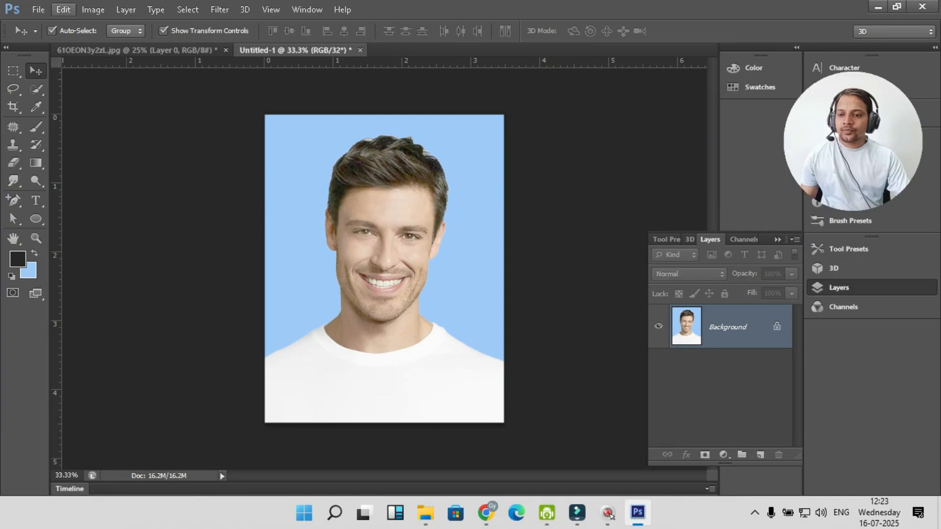
# Step: Create another new document 21 cm wide and 29 cm high, with a resolution of 300 pixels/centimeter and a white background
pyautogui.click(39, 9)
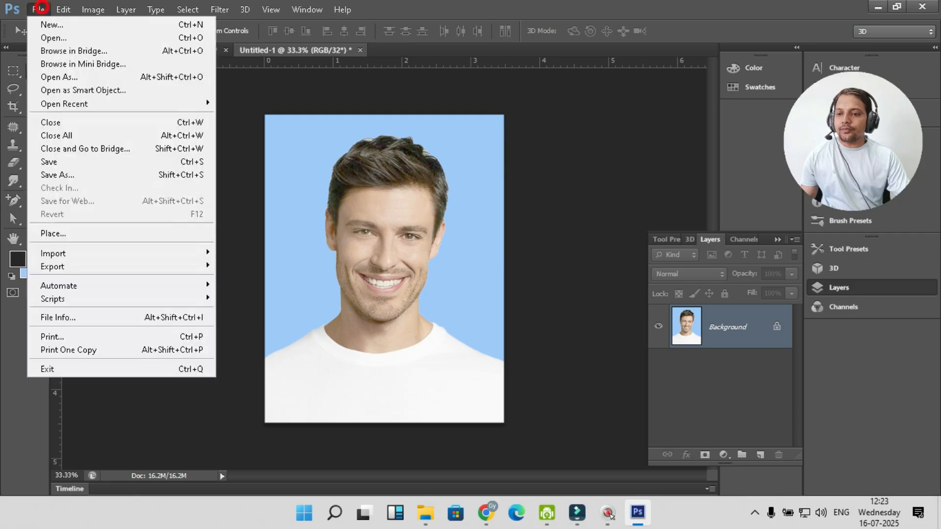
pyautogui.click(49, 25)
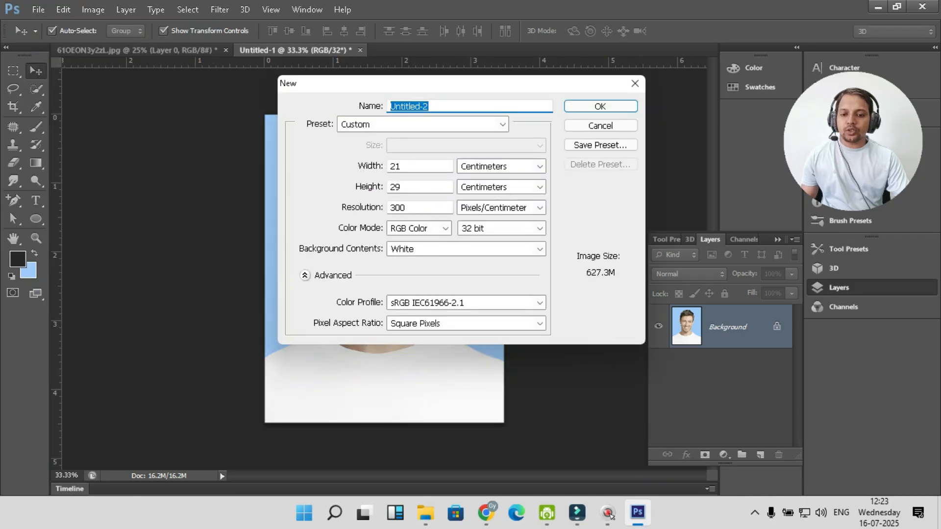
pyautogui.moveTo(415, 167); pyautogui.dragTo(356, 167)
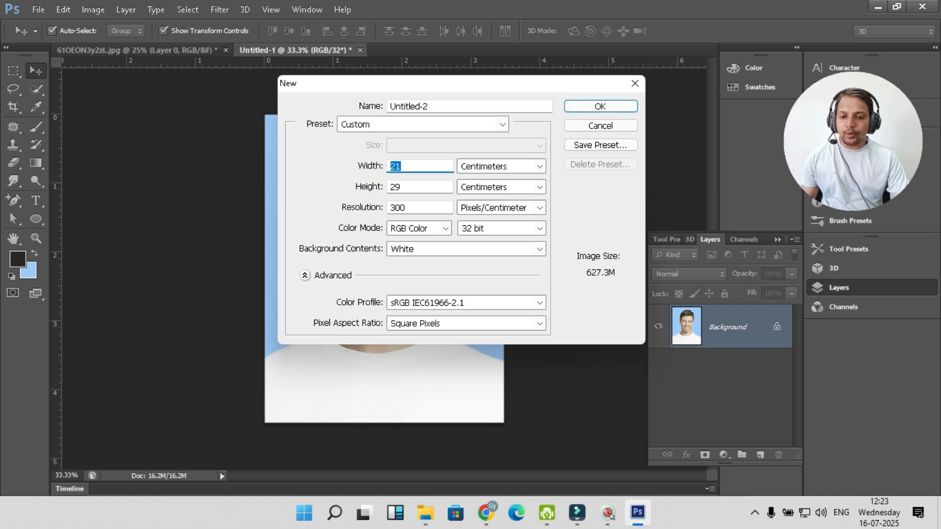
pyautogui.moveTo(413, 188); pyautogui.dragTo(378, 185)
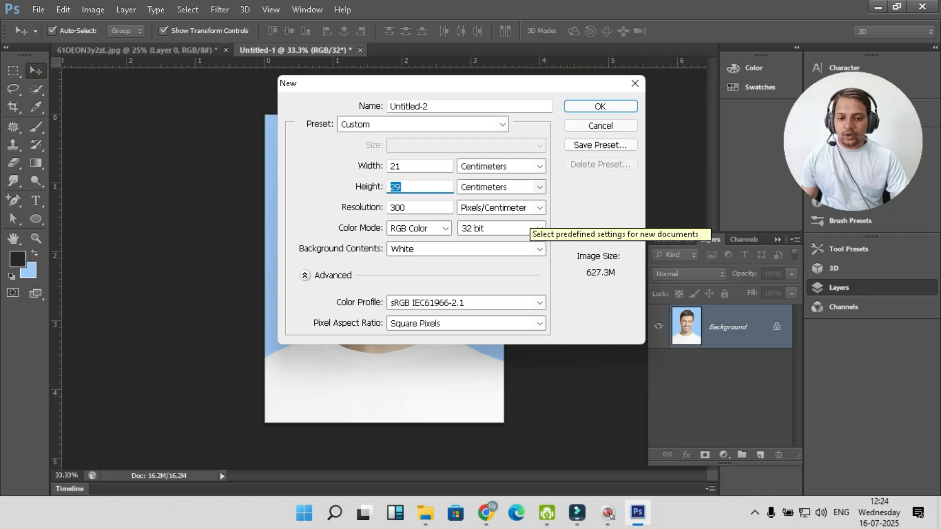
pyautogui.click(413, 164)
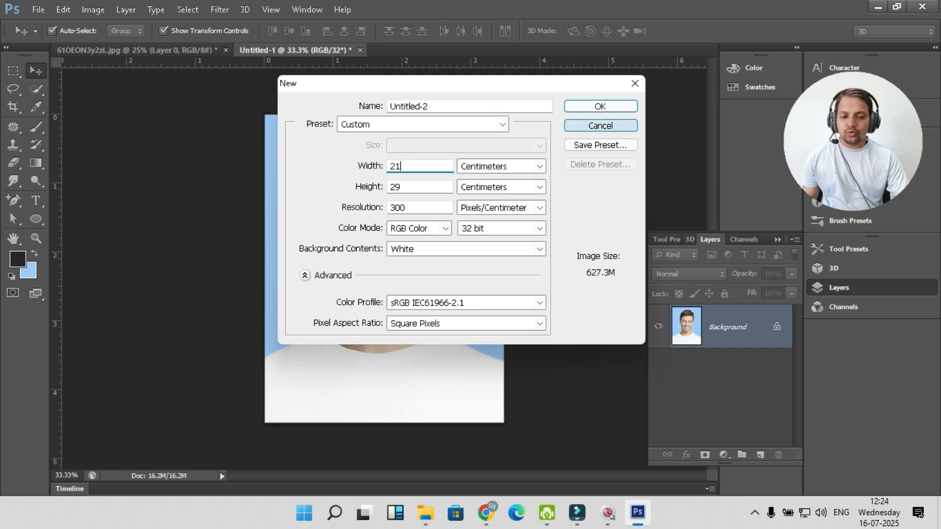
pyautogui.click(598, 106)
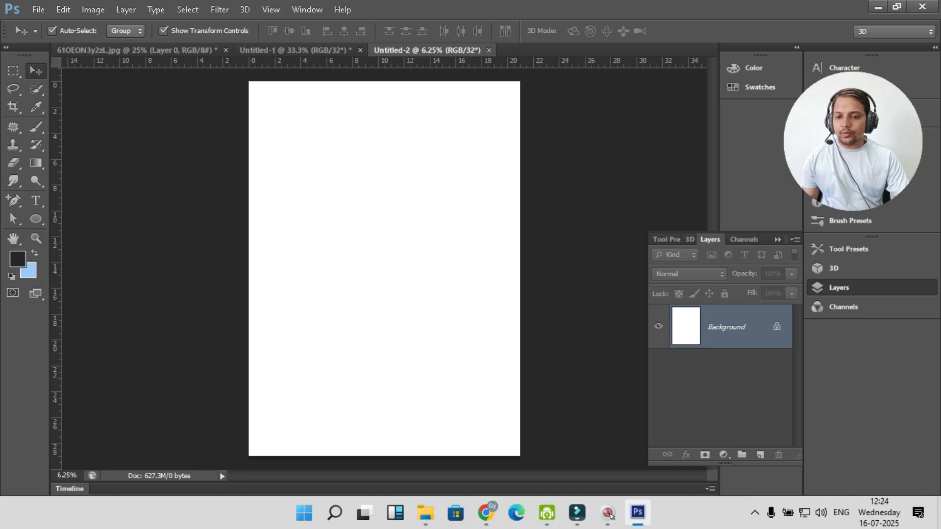
# Step: Place margin guides about 1 cm inside the top, left and right edges of the blank page
pyautogui.moveTo(288, 61); pyautogui.dragTo(289, 91)
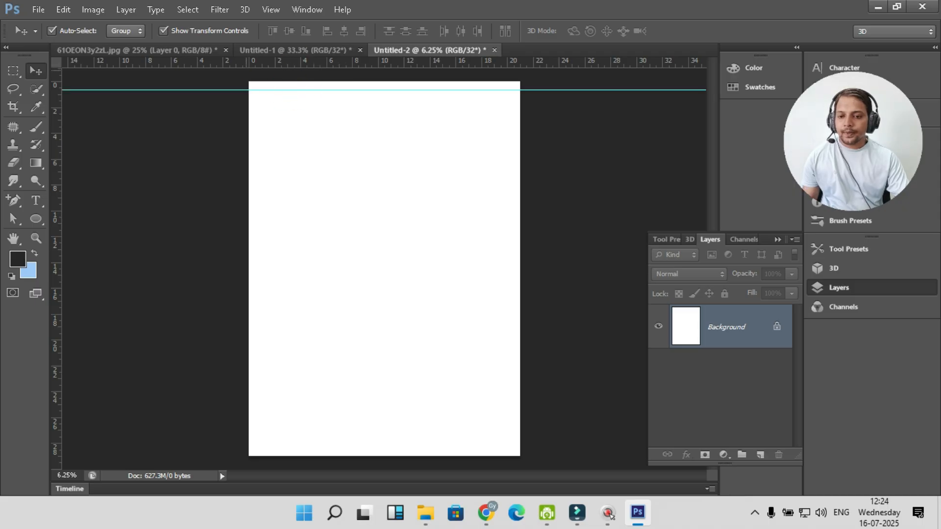
pyautogui.hotkey('ctrl', '=')
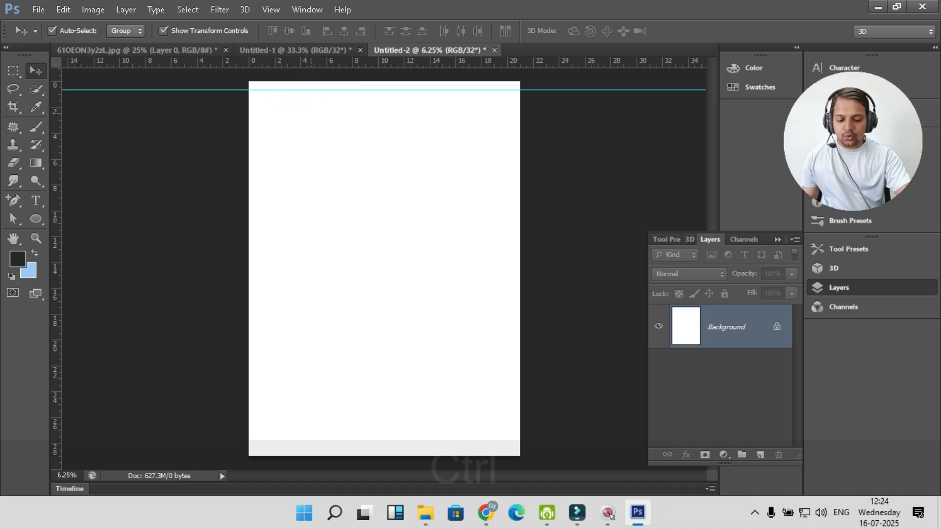
pyautogui.hotkey('ctrl', '=')
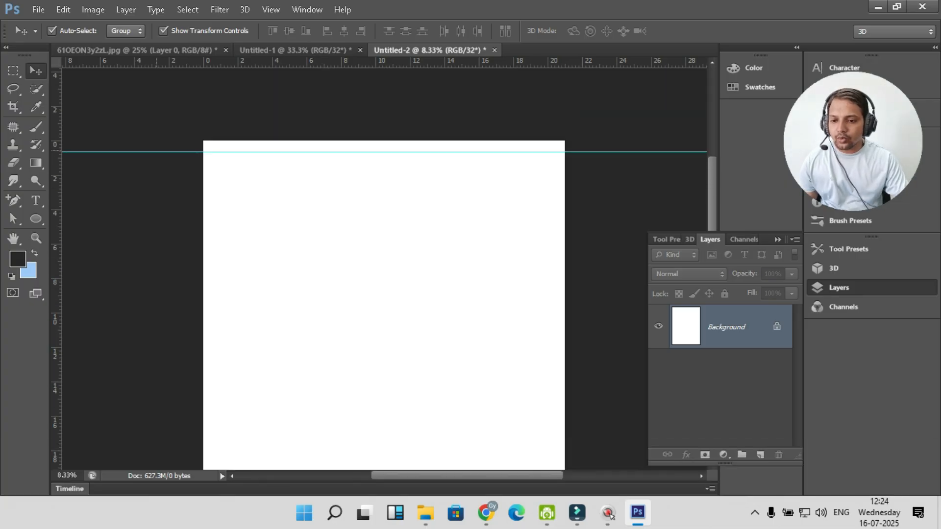
pyautogui.moveTo(151, 152); pyautogui.dragTo(150, 157)
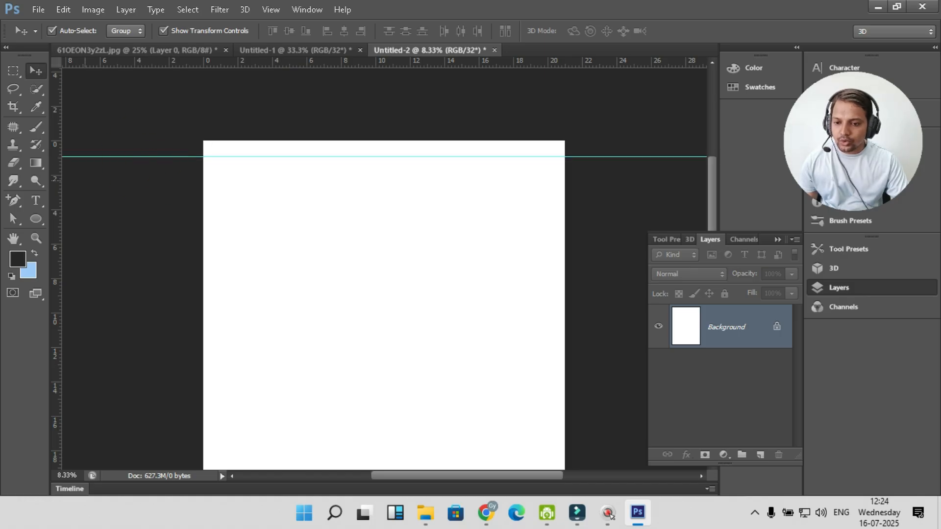
pyautogui.moveTo(56, 176); pyautogui.dragTo(221, 183)
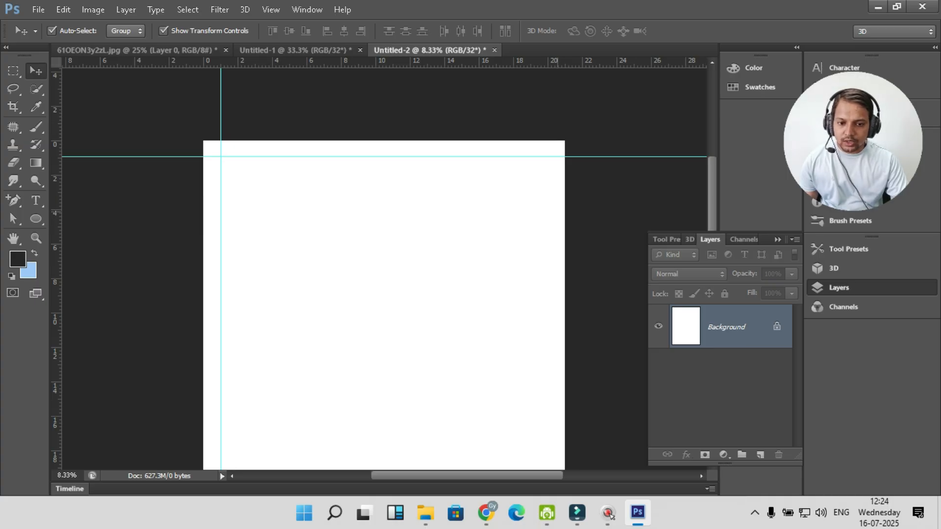
pyautogui.moveTo(551, 212); pyautogui.dragTo(548, 212)
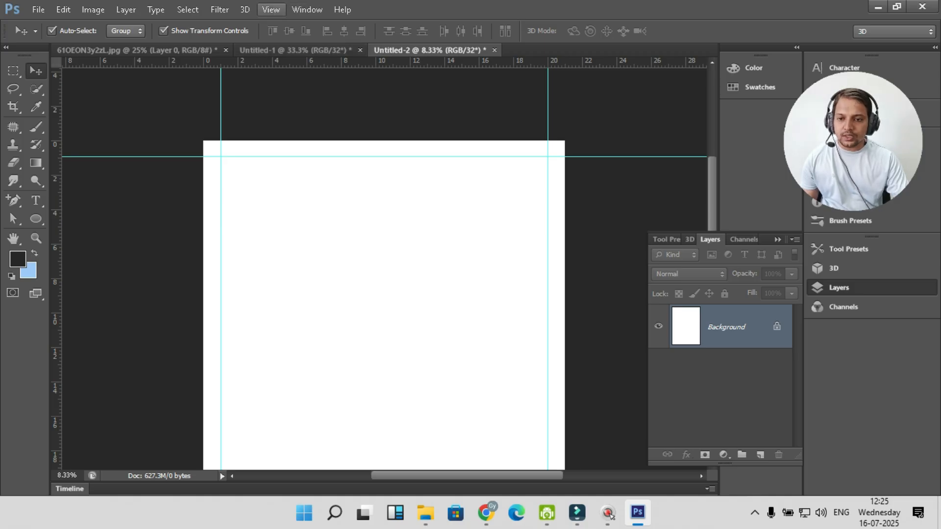
# Step: Hide the margin guides on the blank page and show them again
pyautogui.click(271, 9)
pyautogui.moveTo(281, 214)
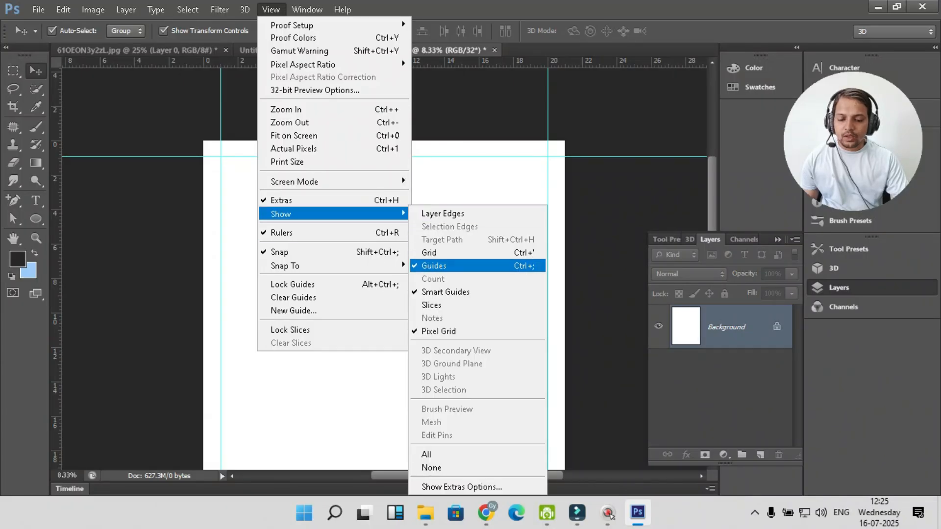
pyautogui.click(436, 265)
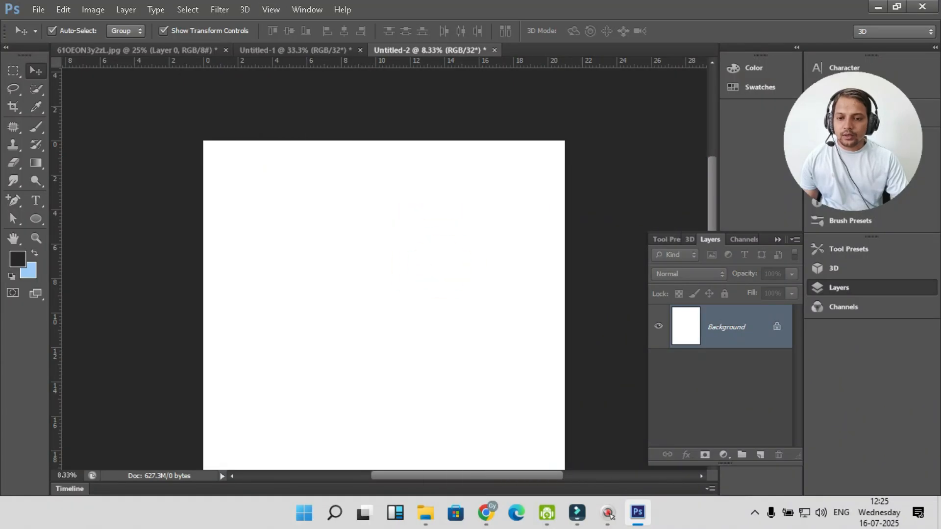
pyautogui.click(272, 9)
pyautogui.moveTo(281, 214)
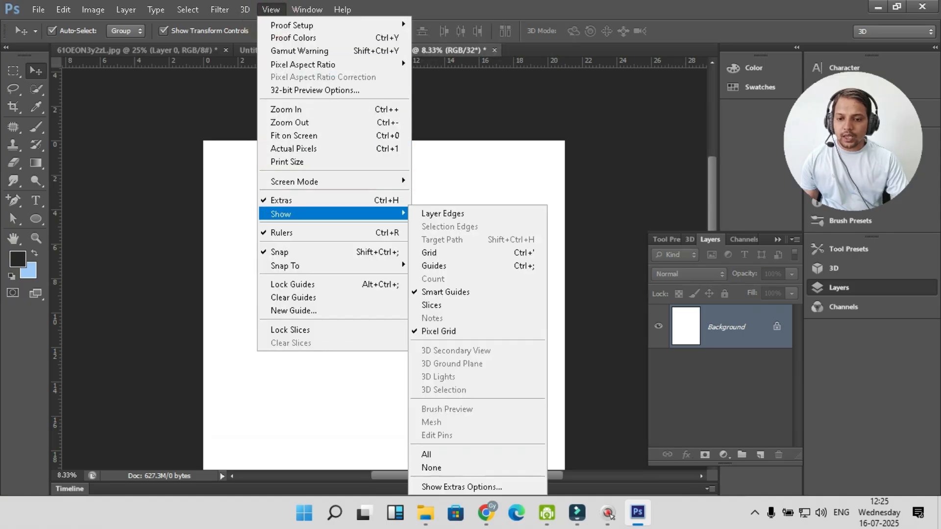
pyautogui.click(441, 265)
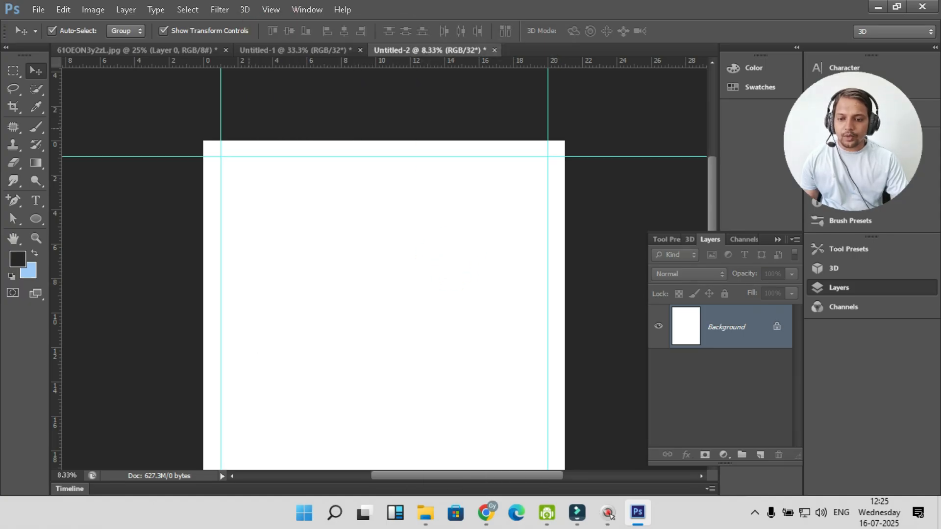
# Step: Turn the rulers off and back on for the blank page
pyautogui.rightClick(326, 61)
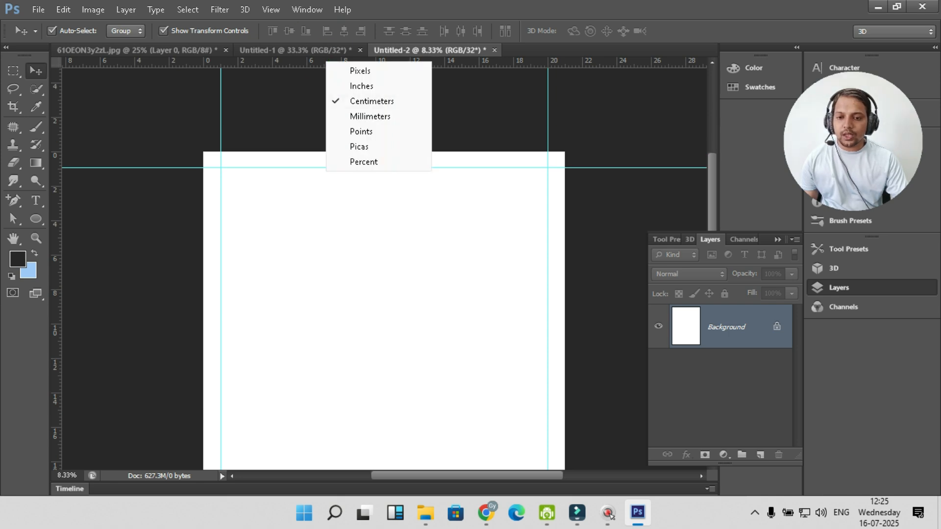
pyautogui.click(271, 9)
pyautogui.click(271, 9)
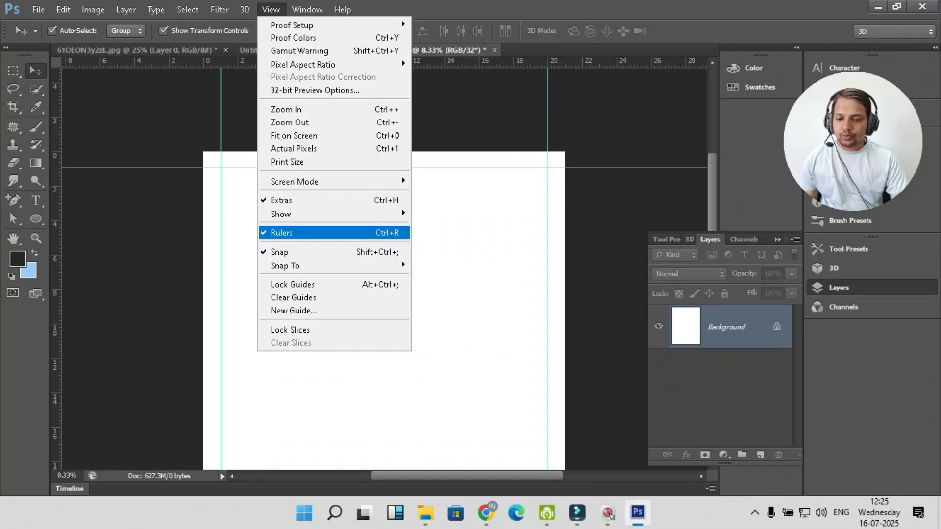
pyautogui.click(282, 232)
pyautogui.click(271, 9)
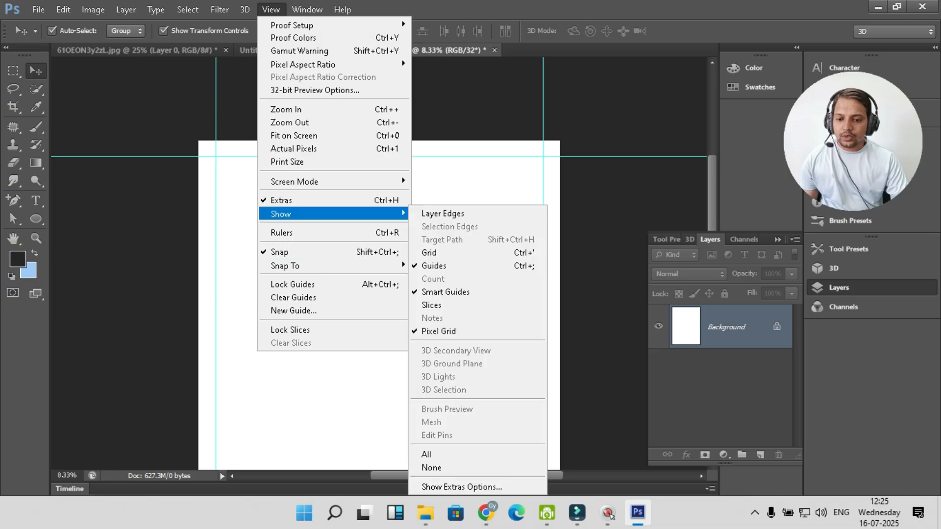
pyautogui.click(282, 232)
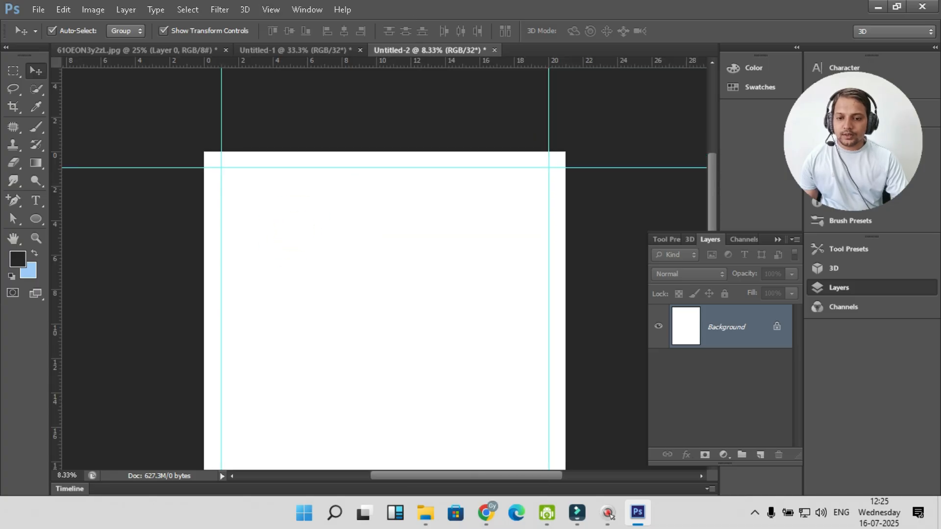
# Step: Copy the portrait from Untitled-1 onto the Untitled-2 page and duplicate it into a row of five along the top guide, between the side guides
pyautogui.click(293, 49)
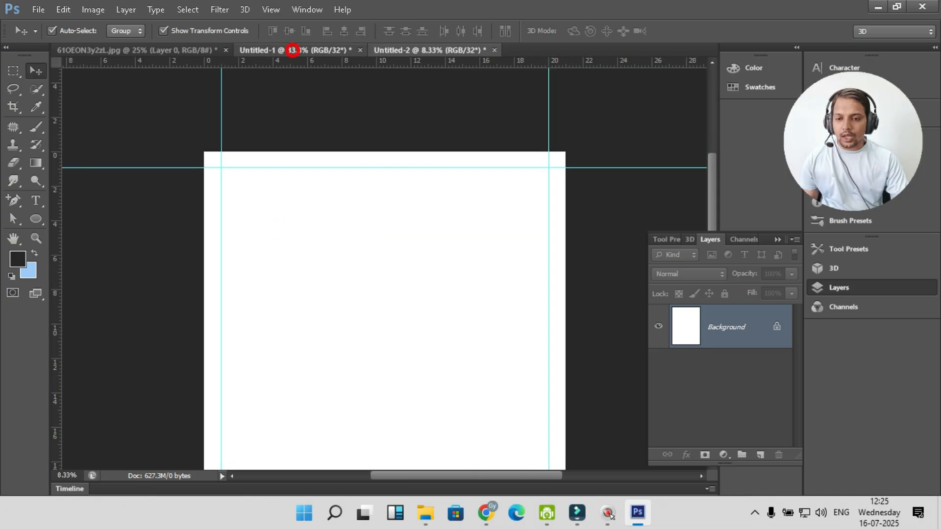
pyautogui.press('m')
pyautogui.press('v')
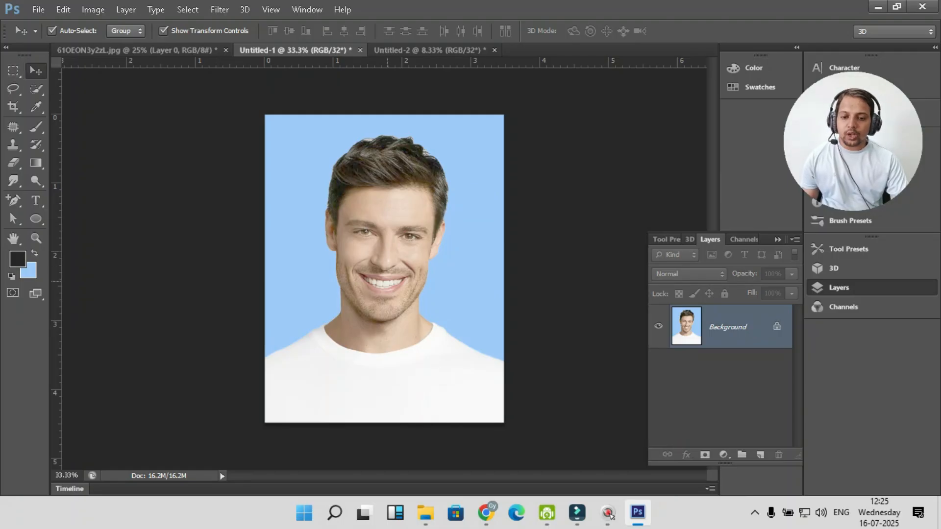
pyautogui.moveTo(373, 288); pyautogui.dragTo(373, 248)
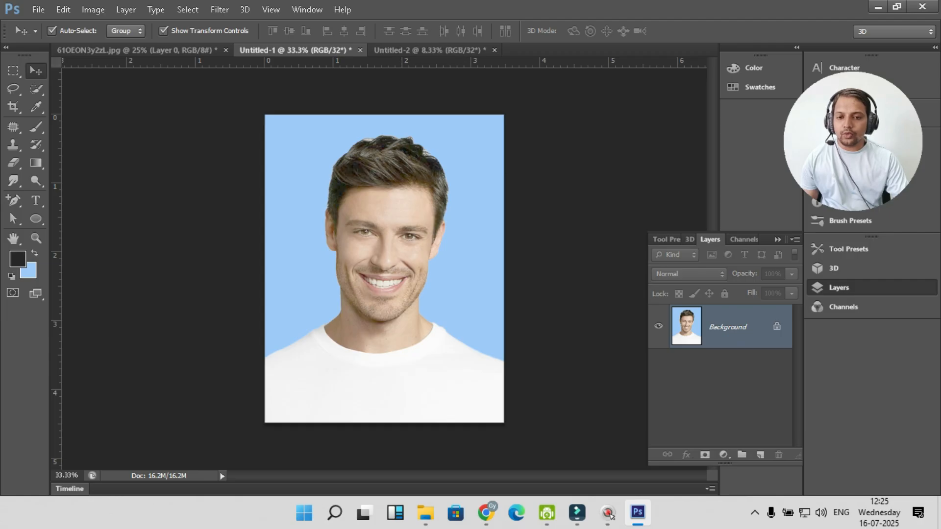
pyautogui.moveTo(421, 50); pyautogui.dragTo(446, 206)
pyautogui.keyDown('alt'); pyautogui.moveTo(453, 236); pyautogui.dragTo(453, 206); pyautogui.keyUp('alt')
pyautogui.press('Delete')
pyautogui.click(451, 309)
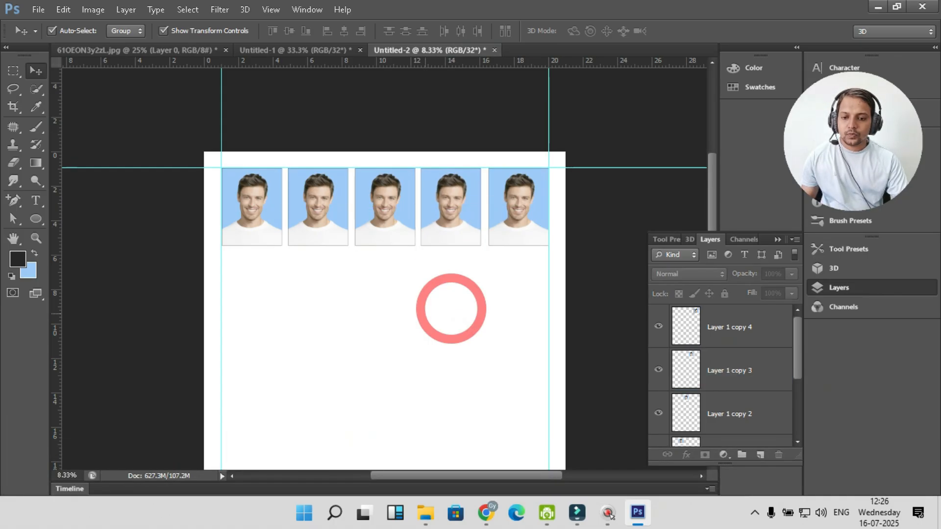
# Step: Merge the five portrait layers into a single layer above the white Background
pyautogui.press('ctrl')
pyautogui.keyDown('ctrl'); pyautogui.click(519, 207); pyautogui.keyUp('ctrl')
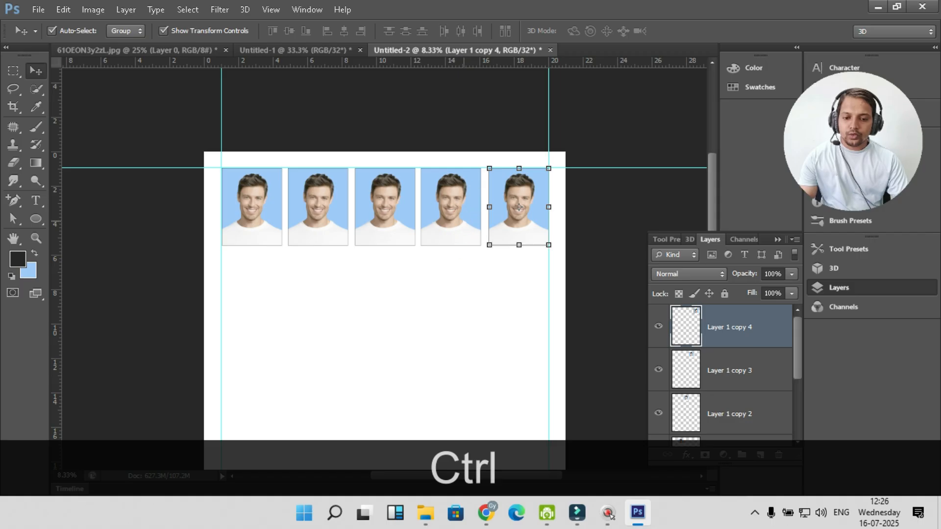
pyautogui.keyDown('ctrl'); pyautogui.click(730, 371); pyautogui.keyUp('ctrl')
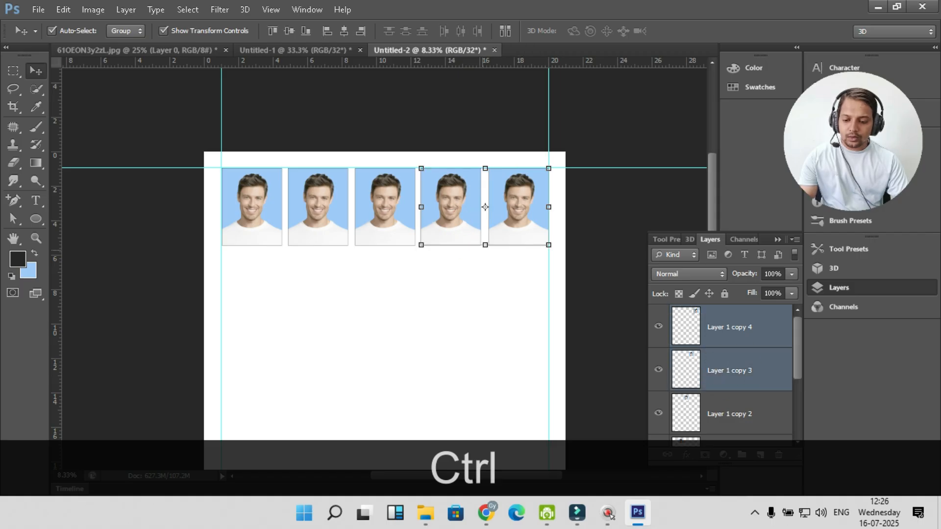
pyautogui.keyDown('ctrl'); pyautogui.click(374, 231); pyautogui.keyUp('ctrl')
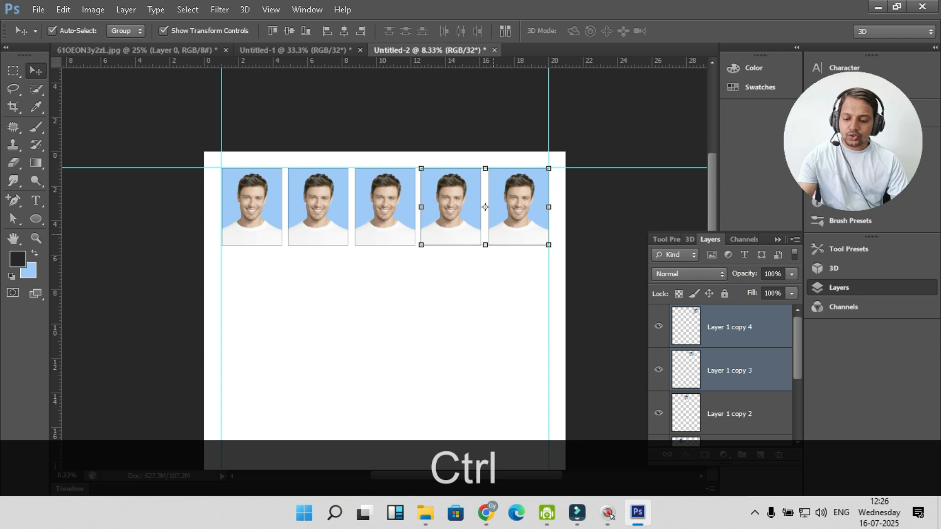
pyautogui.hotkey('ctrl', 'e')
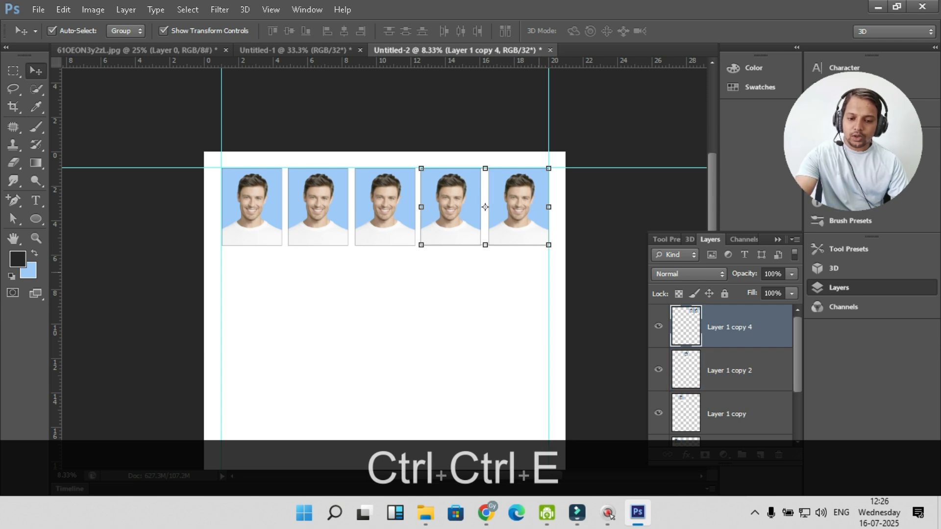
pyautogui.hotkey('ctrl', 'e')
pyautogui.hotkey('ctrl', 'e')
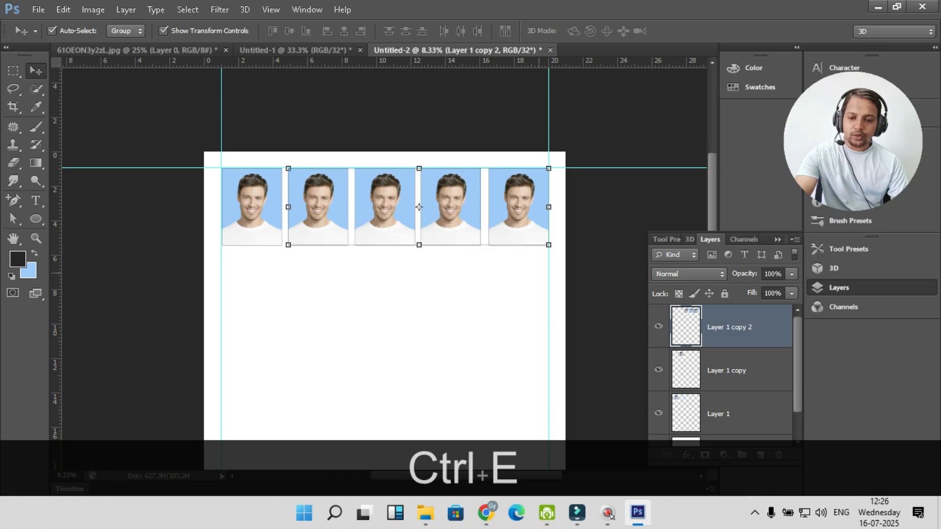
pyautogui.hotkey('ctrl', 'e')
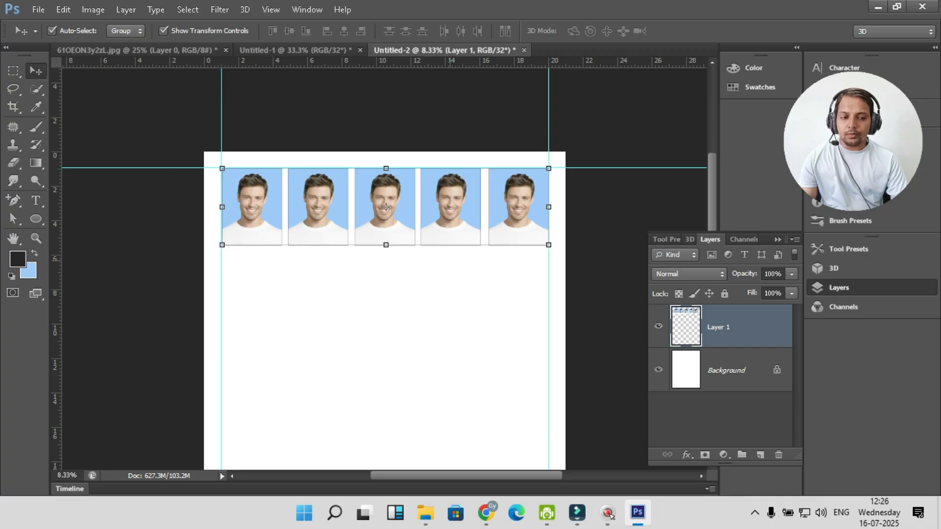
# Step: Duplicate the merged row of portraits twice downward to make three evenly spaced rows
pyautogui.press('alt')
pyautogui.moveTo(387, 207); pyautogui.dragTo(386, 293)
pyautogui.moveTo(519, 310); pyautogui.dragTo(520, 395)
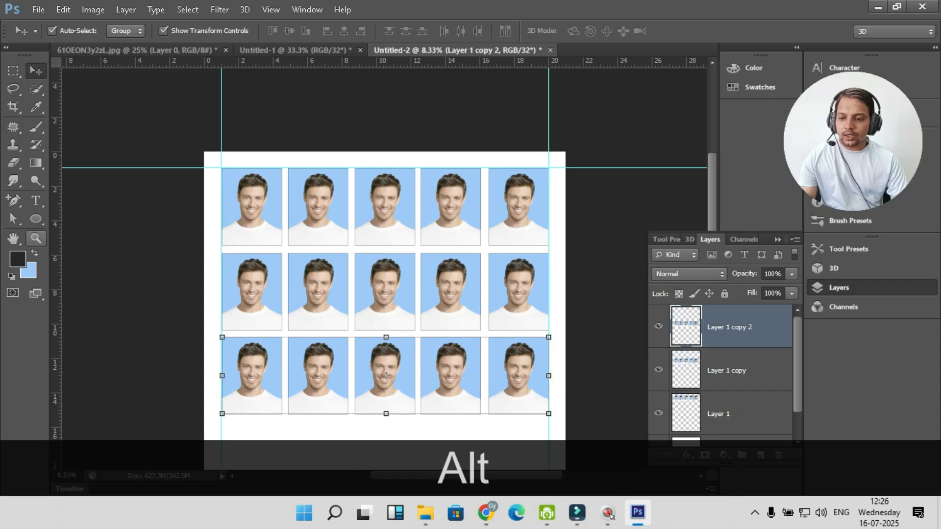
# Step: Fit the whole page in view and add two more copies of the row below the third, making five rows of portraits
pyautogui.click(36, 238)
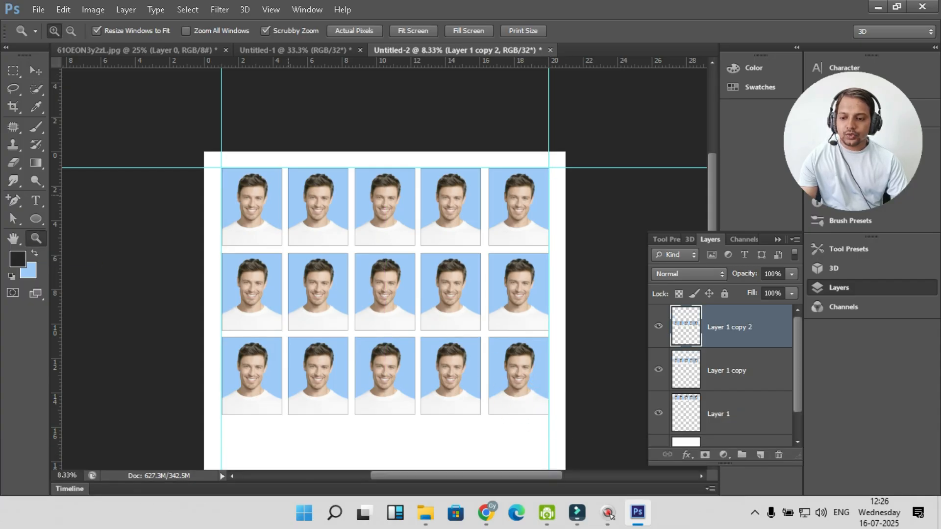
pyautogui.click(413, 31)
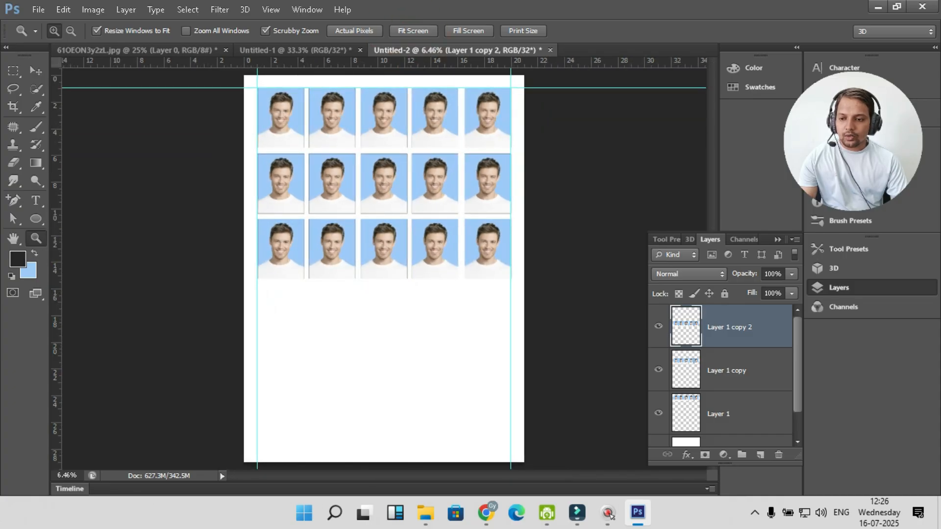
pyautogui.click(35, 70)
pyautogui.press('alt')
pyautogui.moveTo(384, 249); pyautogui.dragTo(385, 388)
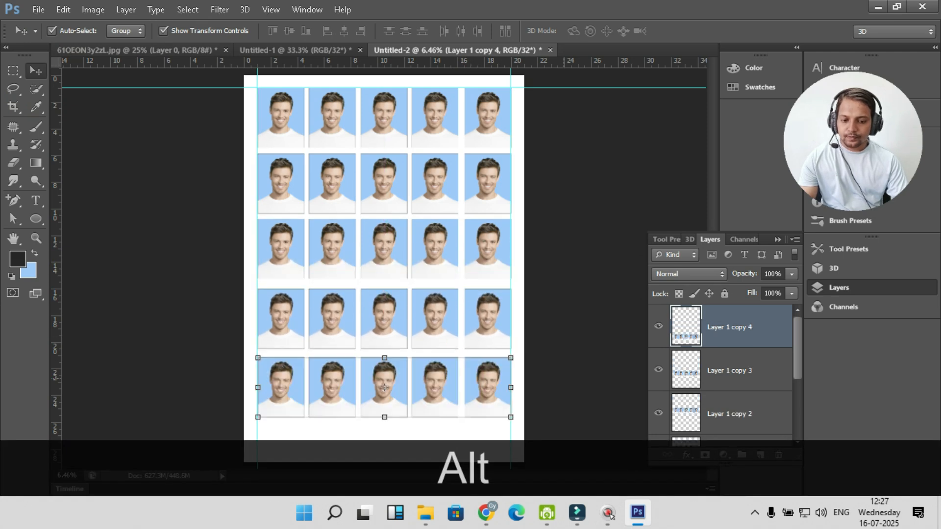
pyautogui.click(564, 378)
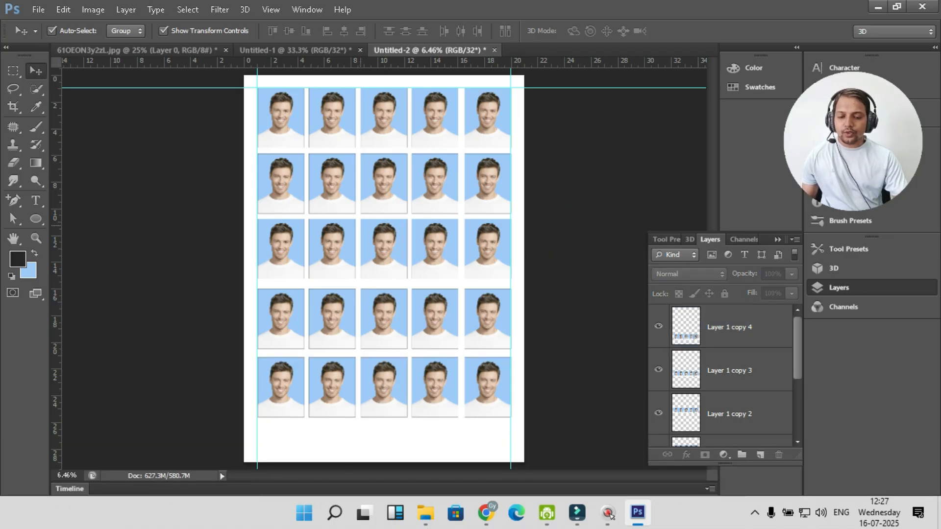
# Step: Save the photo sheet in Photoshop (PSD) format as passport_size in the PHOTOSHOP folder
pyautogui.click(38, 9)
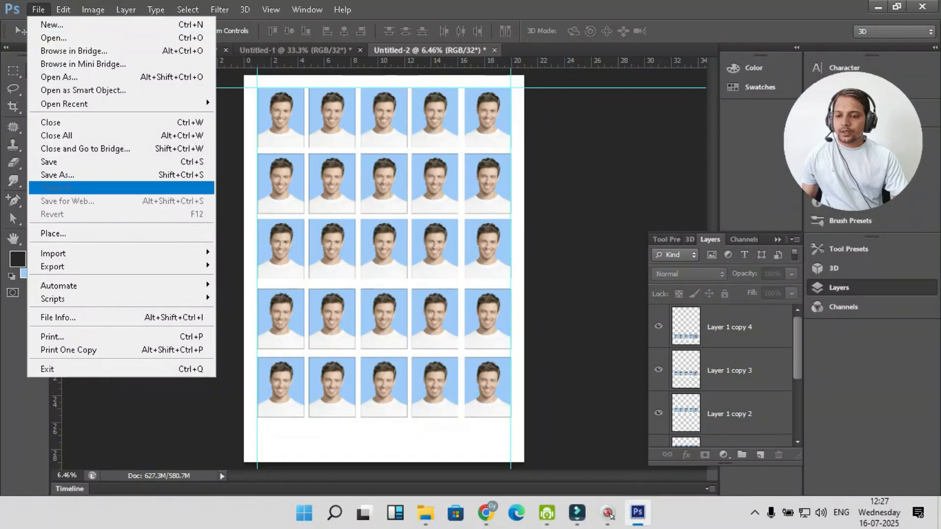
pyautogui.click(257, 229)
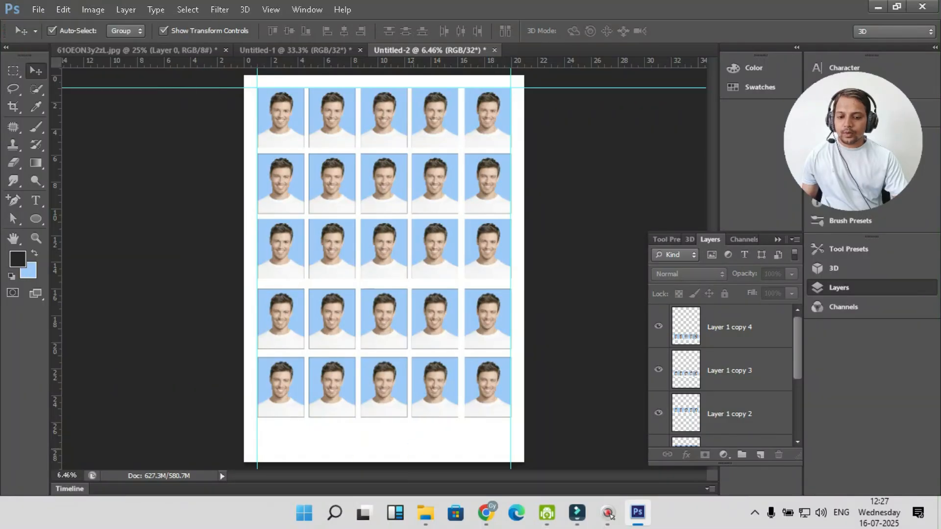
pyautogui.click(39, 9)
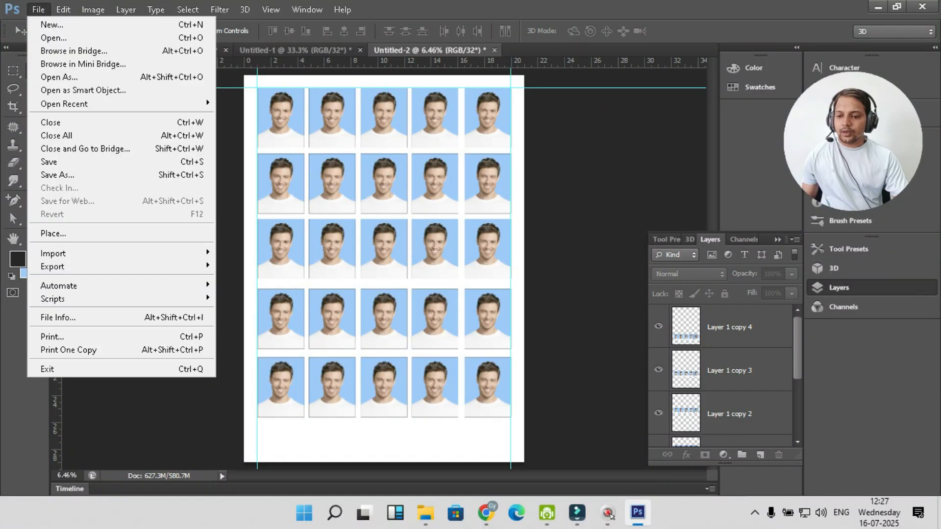
pyautogui.click(57, 175)
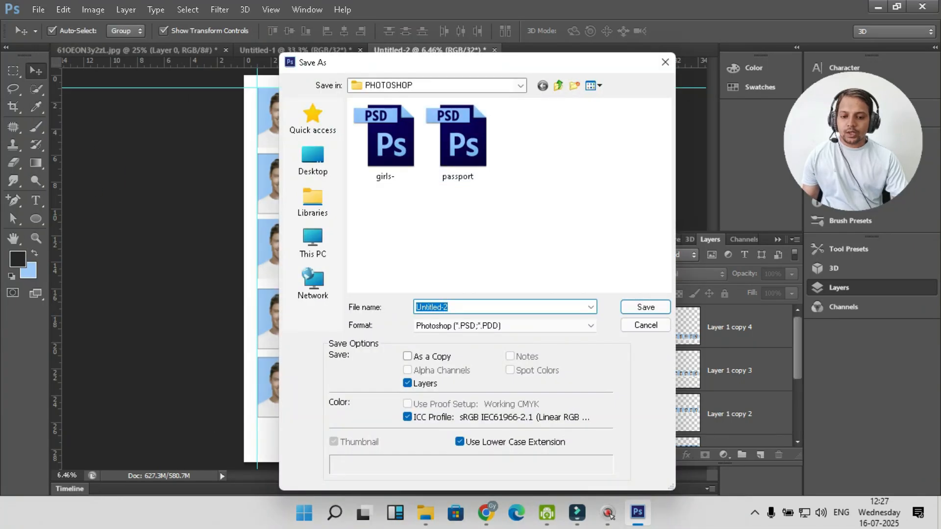
pyautogui.click(504, 326)
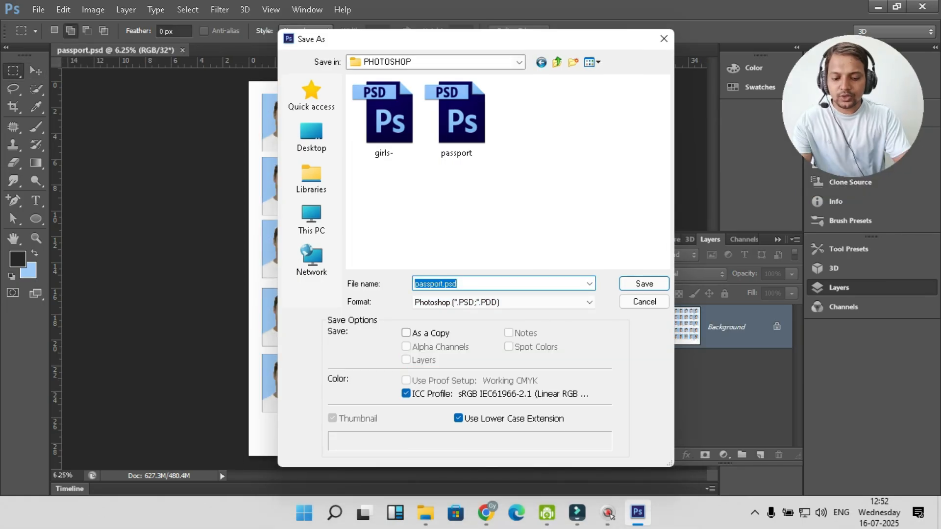
pyautogui.write('pass')
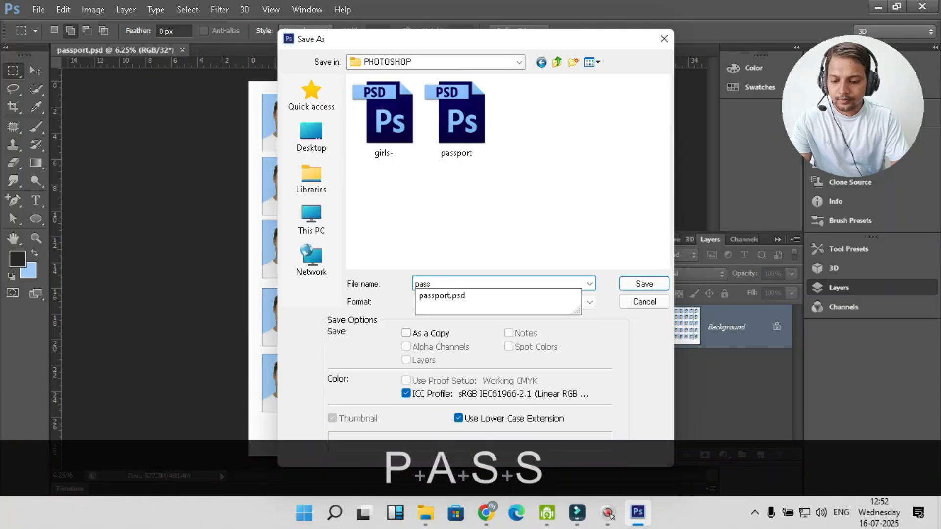
pyautogui.write('port')
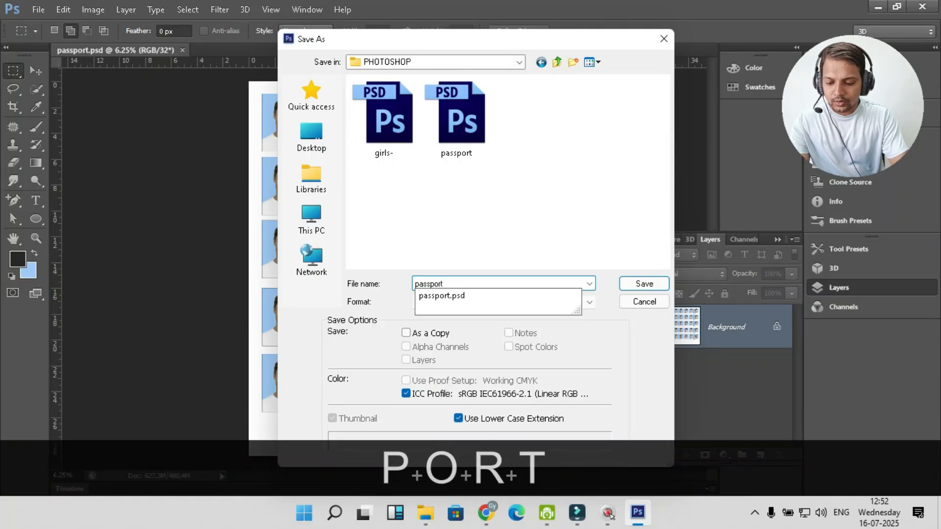
pyautogui.write('z')
pyautogui.press('Num_Lock')
pyautogui.press('BackSpace')
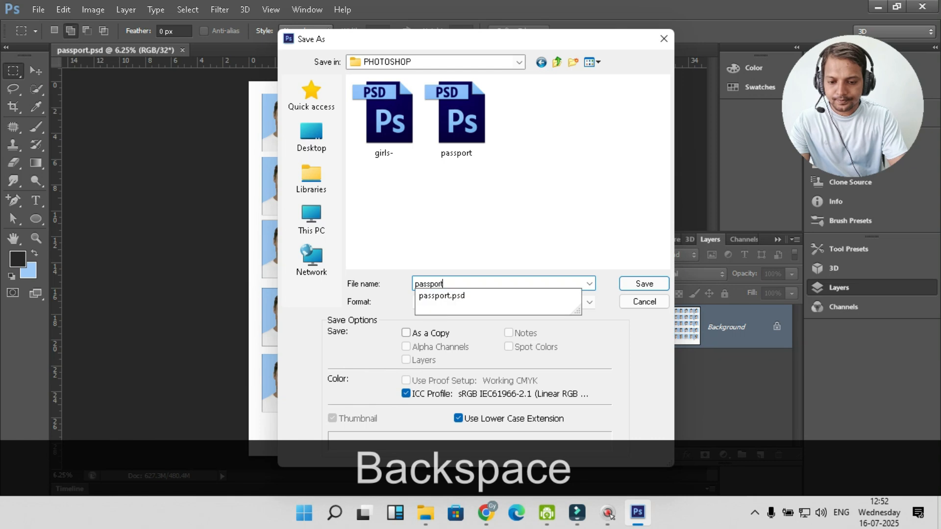
pyautogui.write('_size')
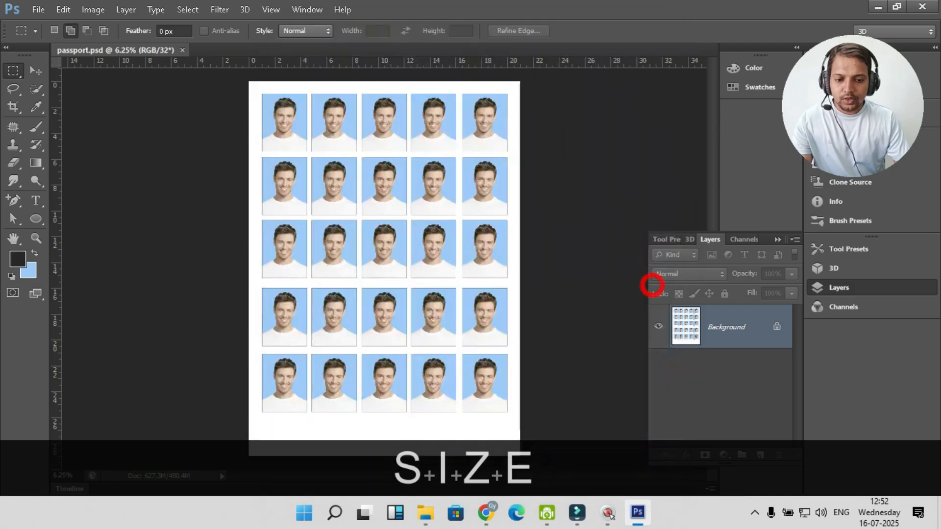
pyautogui.click(644, 284)
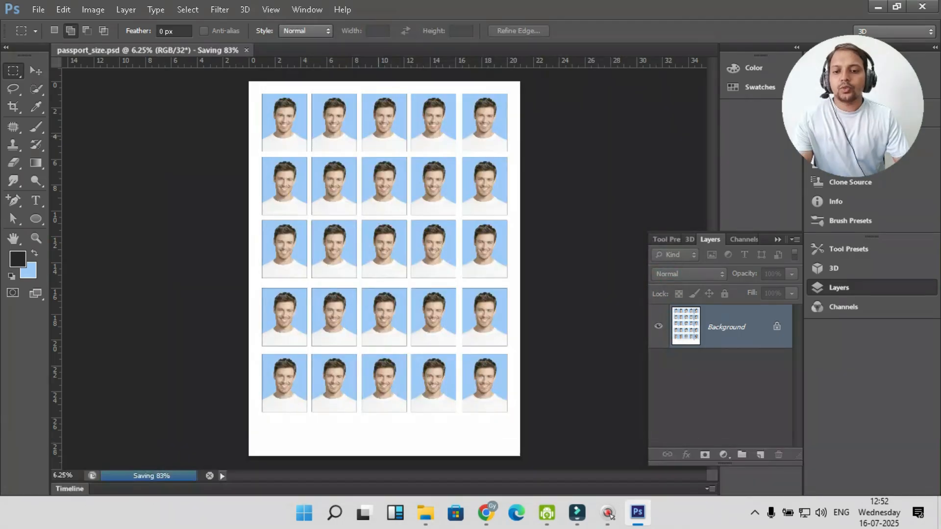